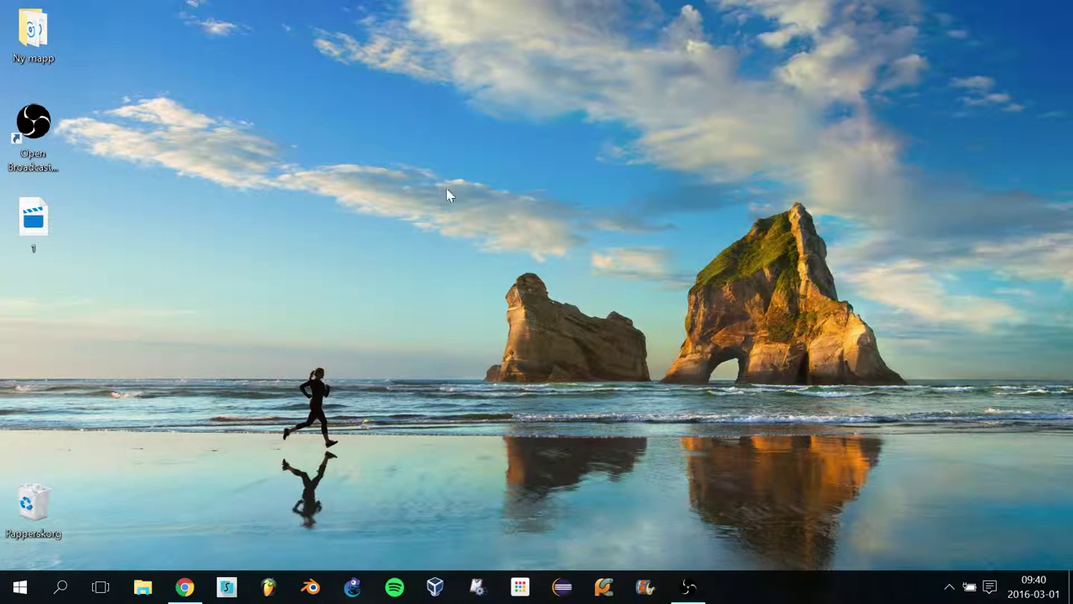
- Open VirtualBox Manager and start the Import Appliance wizard from the File menu
{"action": "left_click", "coordinate": [434, 587]}
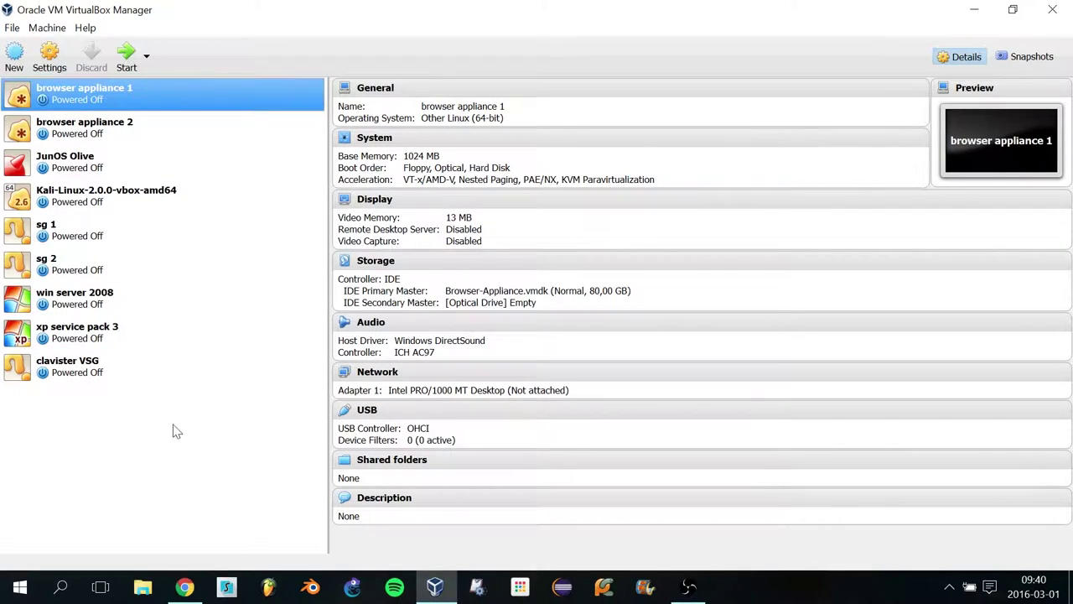
{"action": "left_click", "coordinate": [159, 366]}
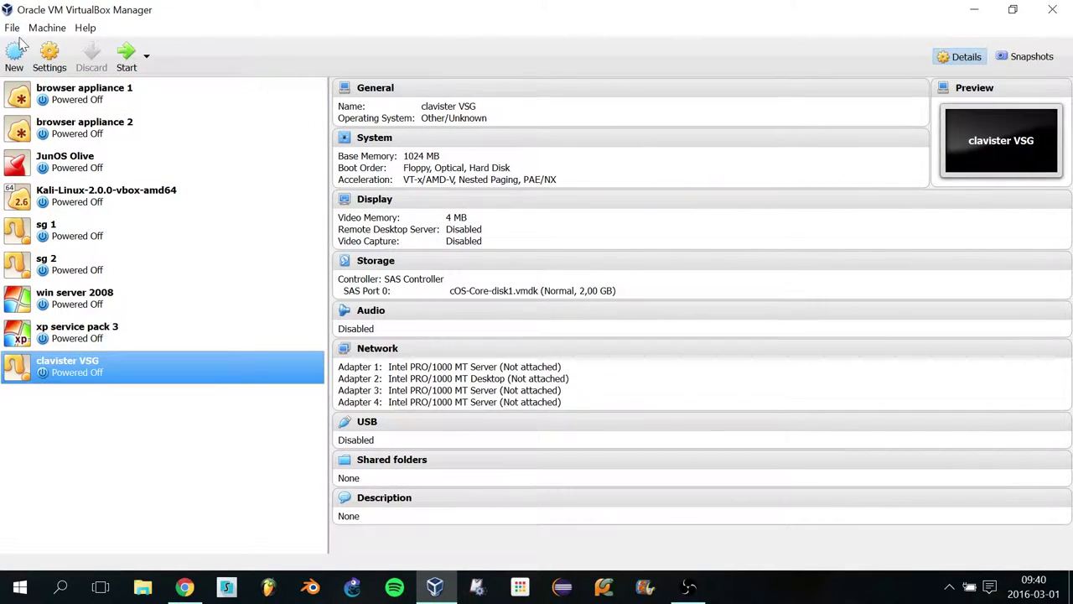
{"action": "left_click", "coordinate": [13, 29]}
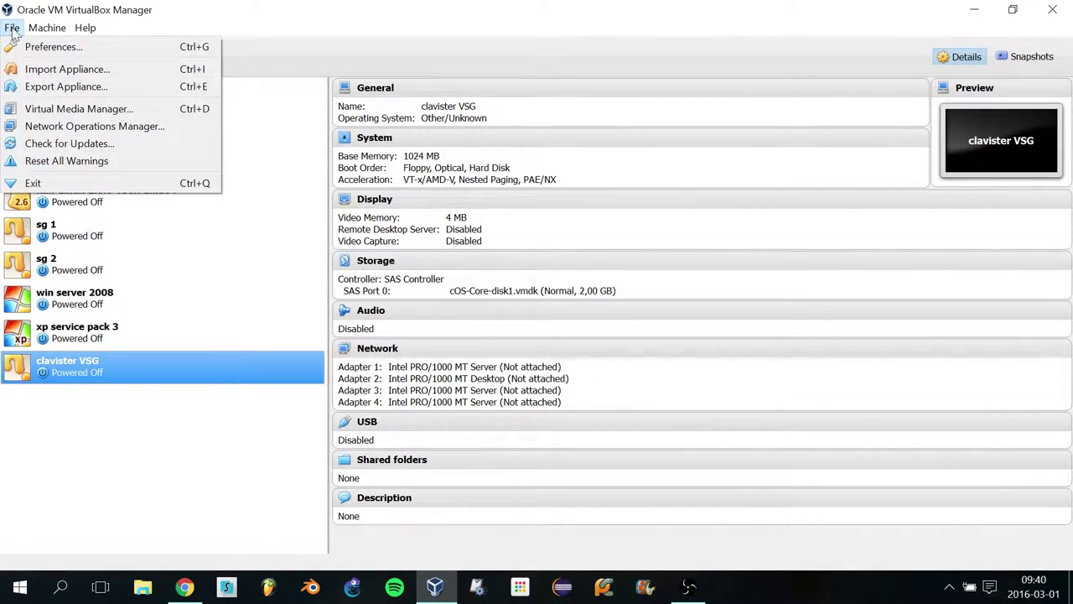
{"action": "left_click", "coordinate": [67, 71]}
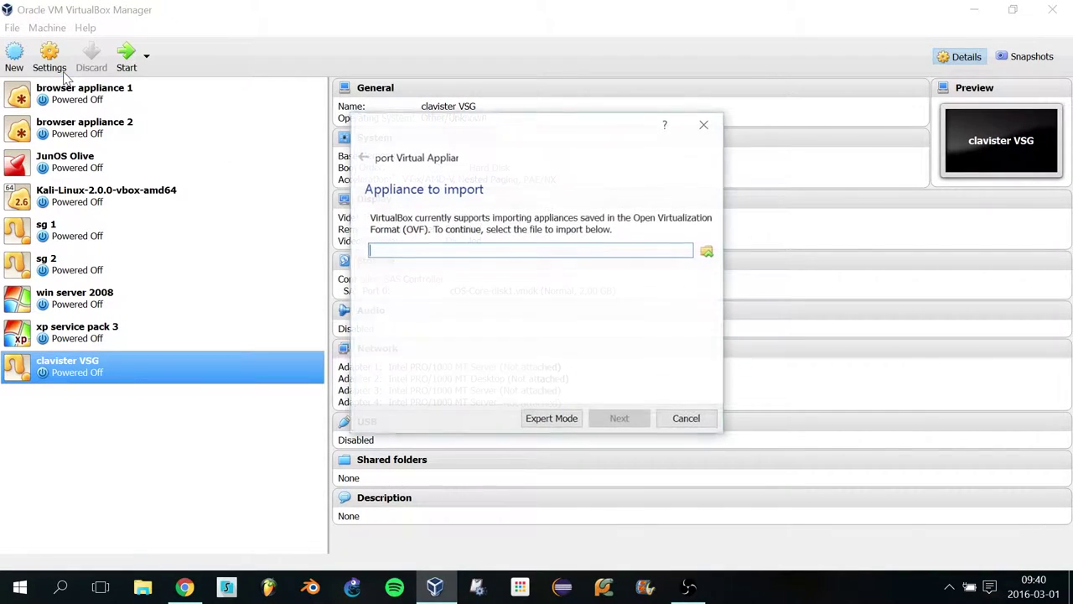
- Select D:\clavister\Setup\ESXi\cOS-Core.ovf and import it as a new machine
{"action": "left_click", "coordinate": [707, 252]}
{"action": "left_click", "coordinate": [416, 385]}
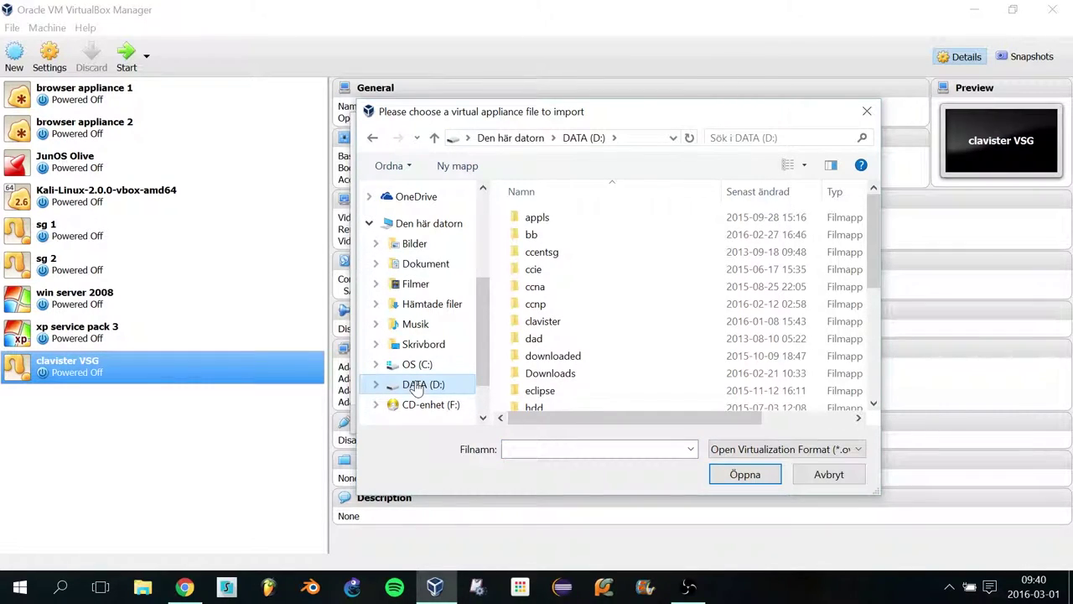
{"action": "double_click", "coordinate": [545, 321]}
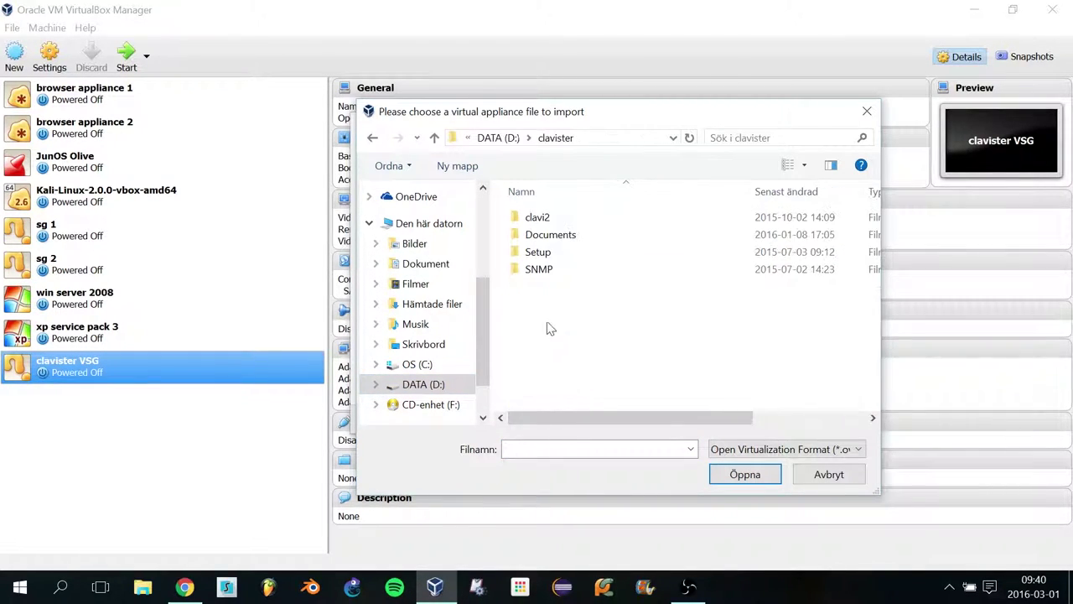
{"action": "double_click", "coordinate": [532, 253]}
{"action": "double_click", "coordinate": [510, 218]}
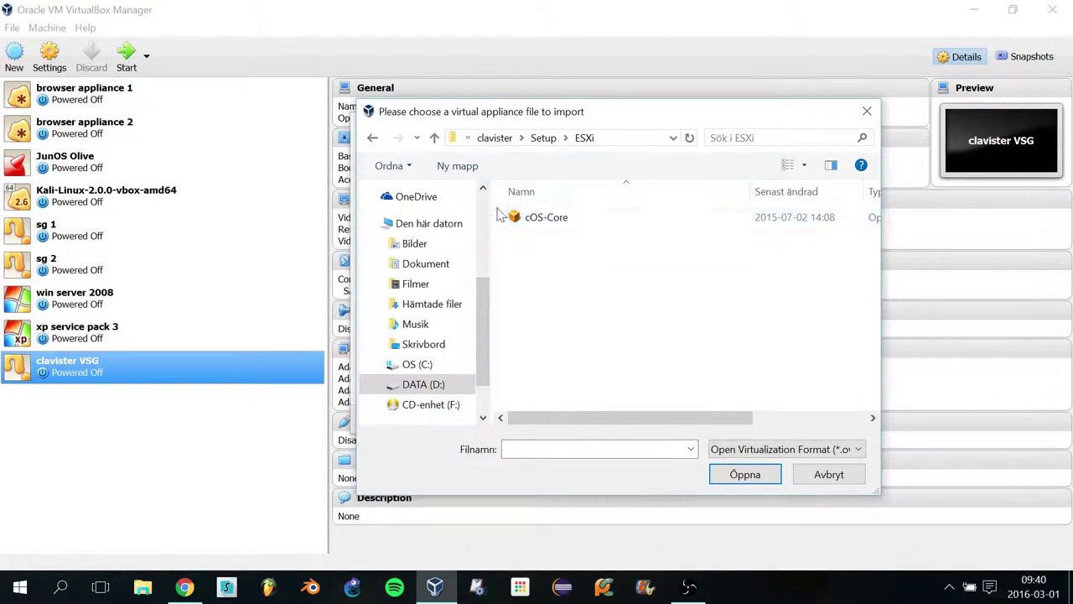
{"action": "left_click_drag", "start_coordinate": [491, 120], "coordinate": [392, 101]}
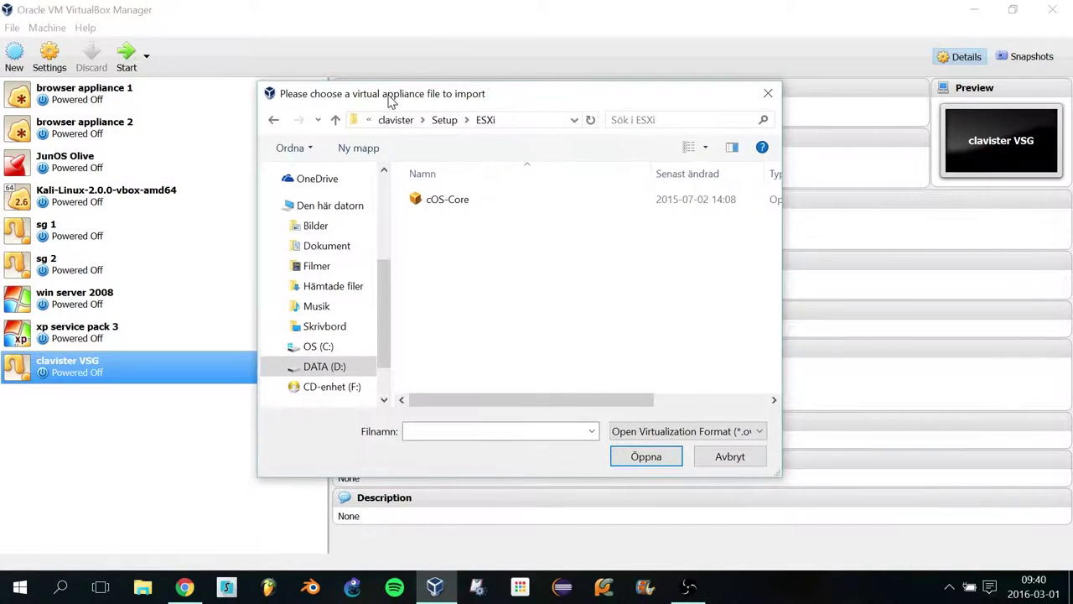
{"action": "left_click", "coordinate": [457, 208]}
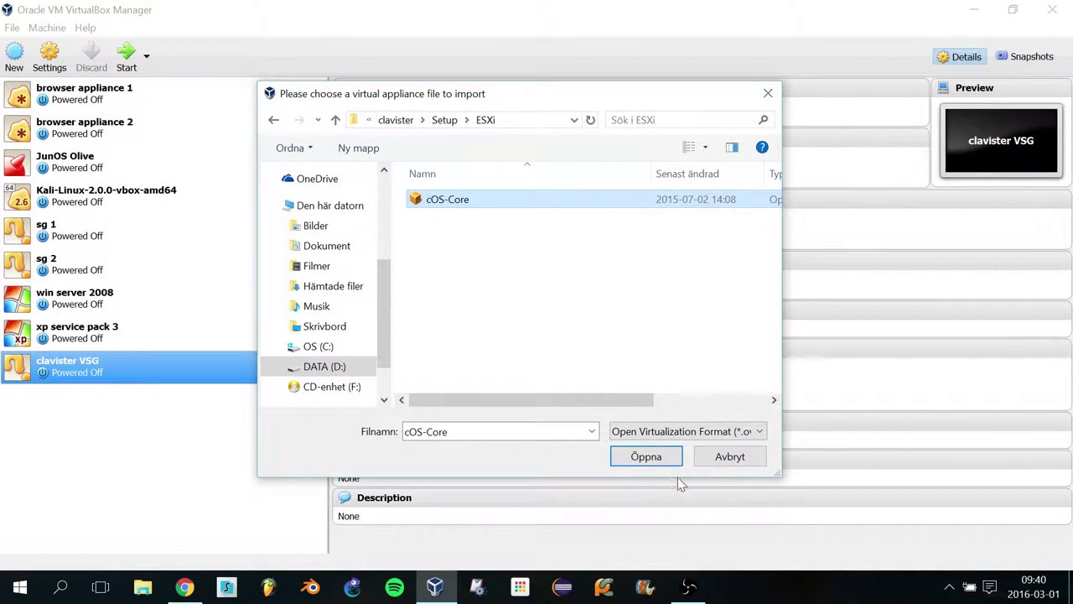
{"action": "left_click", "coordinate": [635, 457]}
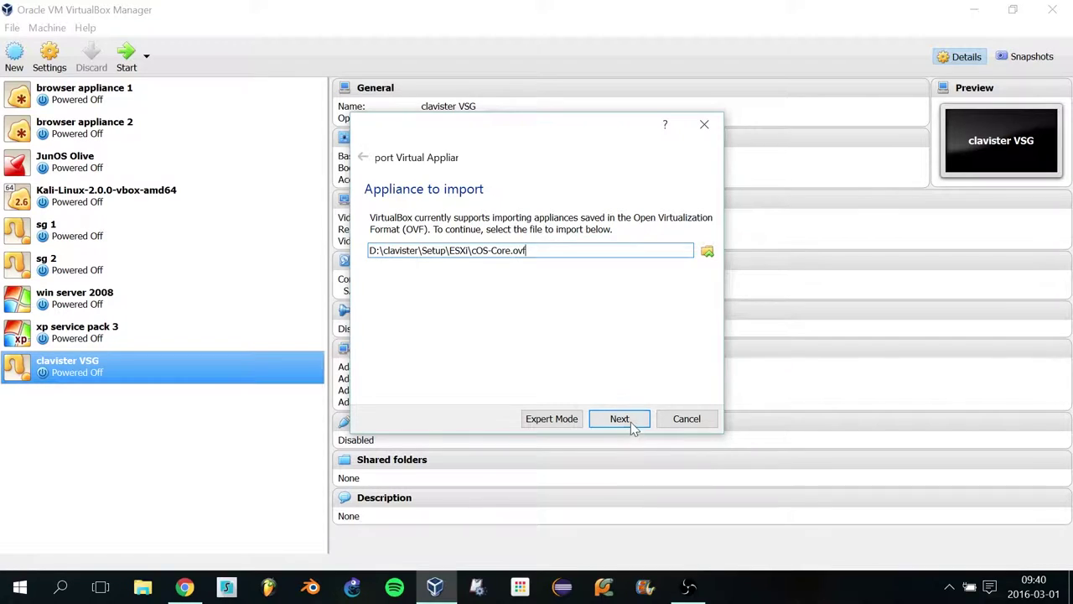
{"action": "left_click", "coordinate": [620, 418]}
{"action": "left_click", "coordinate": [632, 426]}
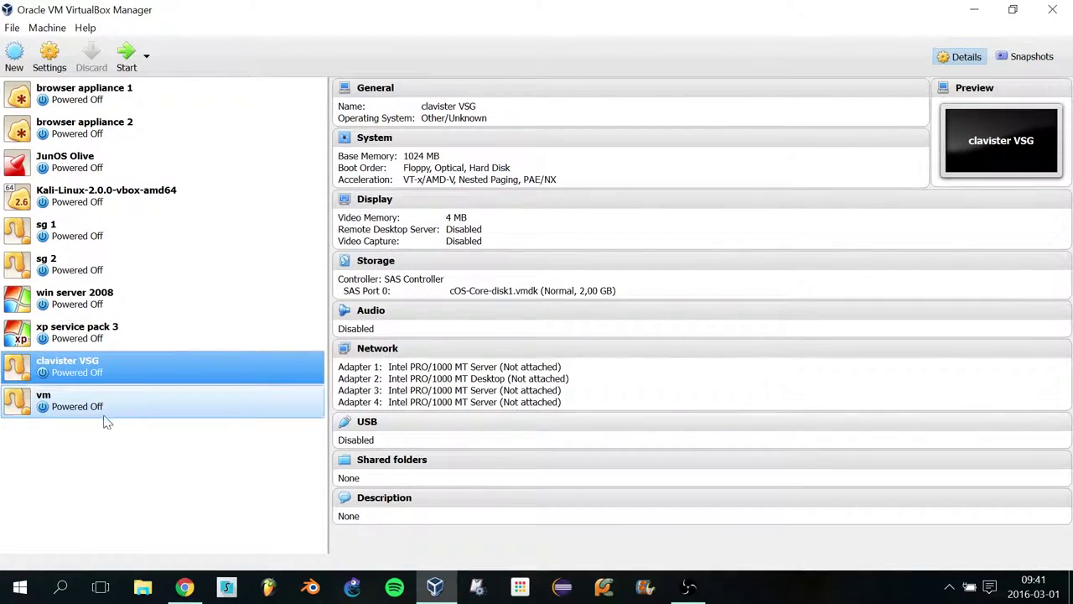
- Open the imported vm machine's Settings and replace its name with 'vsg lab'
{"action": "left_click", "coordinate": [83, 396]}
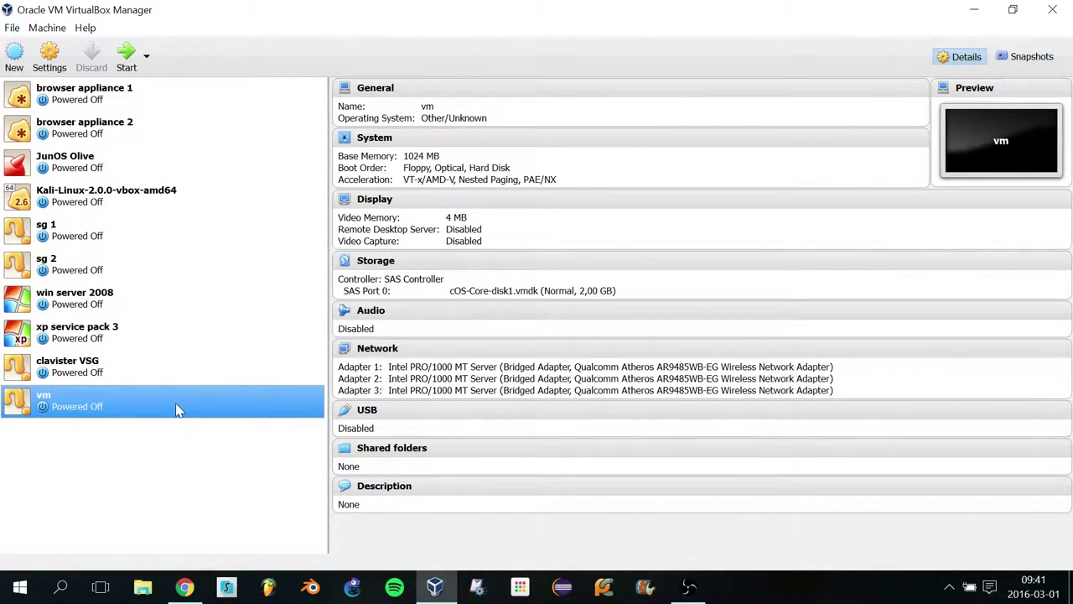
{"action": "right_click", "coordinate": [65, 402]}
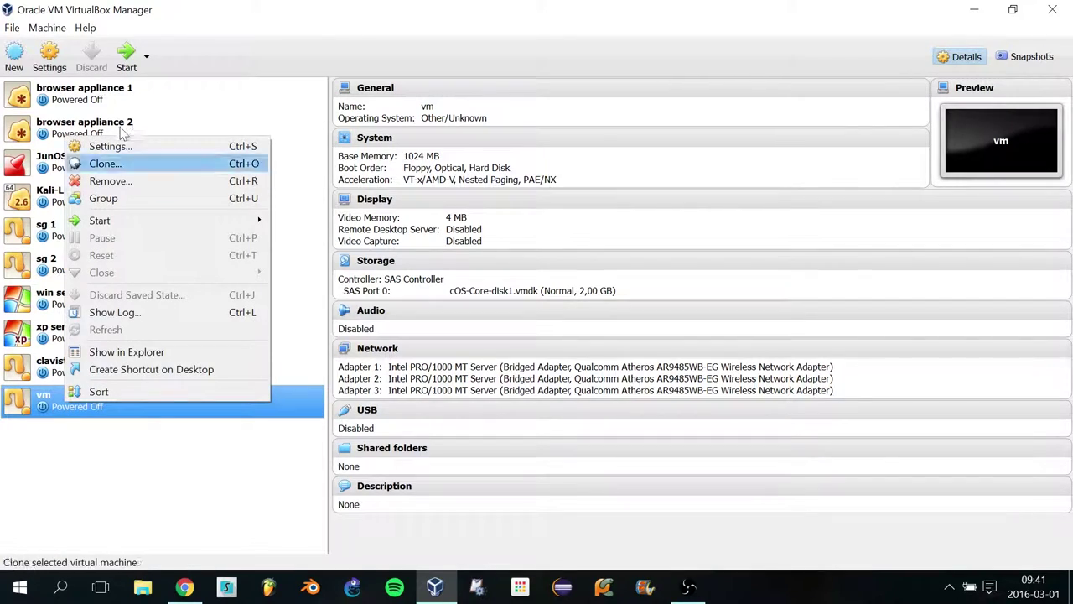
{"action": "left_click", "coordinate": [109, 147]}
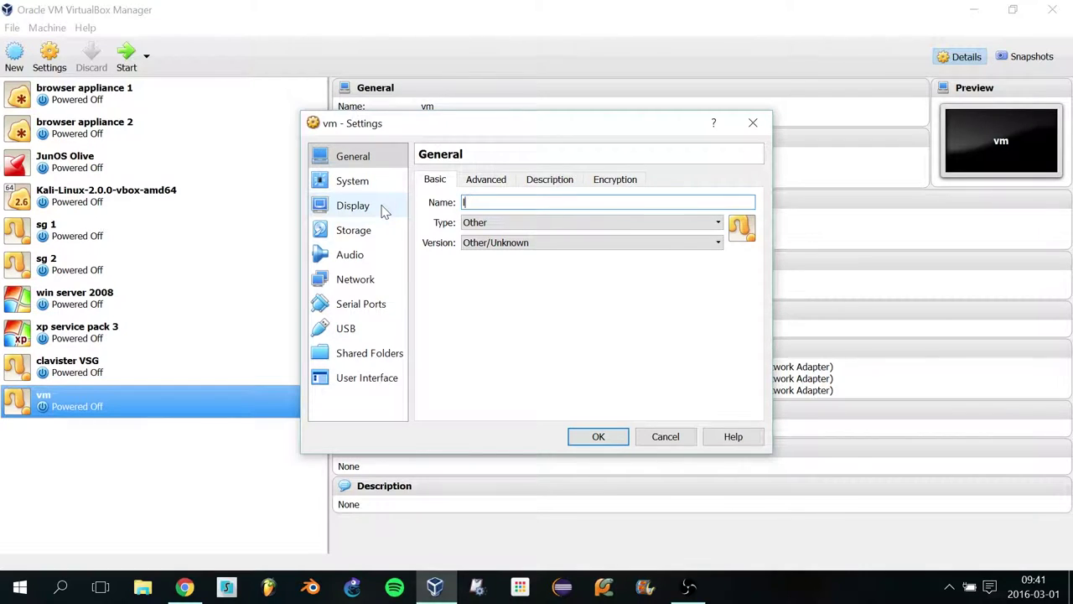
{"action": "key", "text": "BackSpace"}
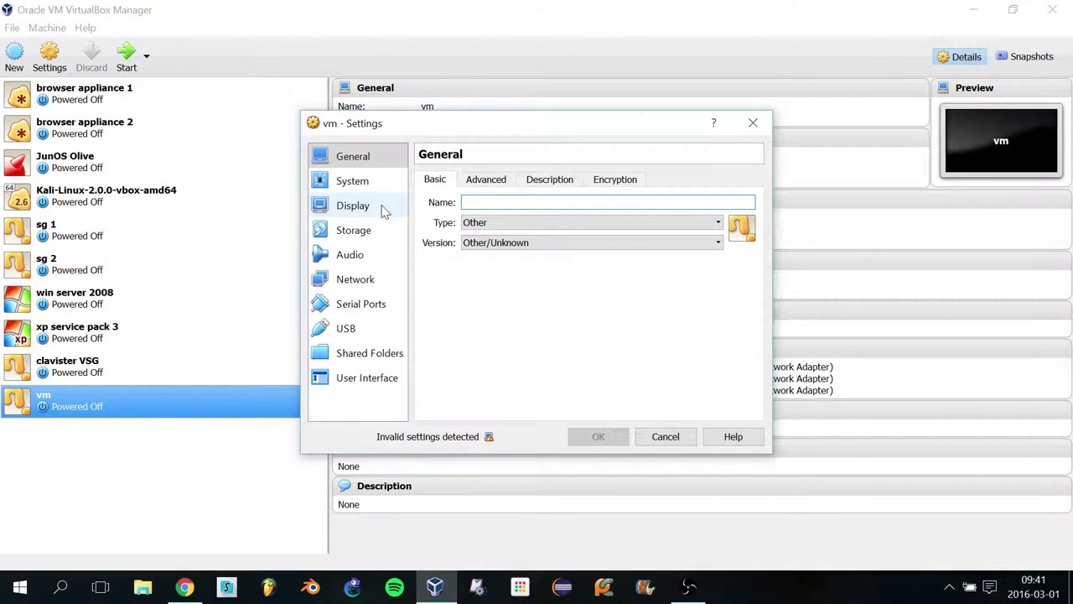
{"action": "type", "text": "vsg lab"}
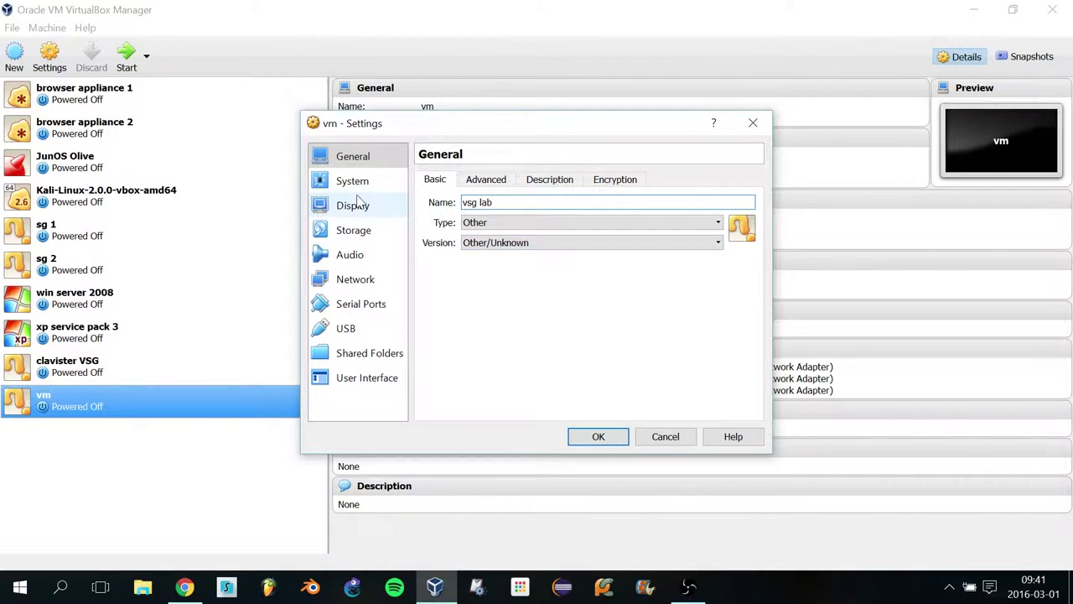
- Set network adapters 1, 2 and 3 to Not attached
{"action": "left_click", "coordinate": [358, 279]}
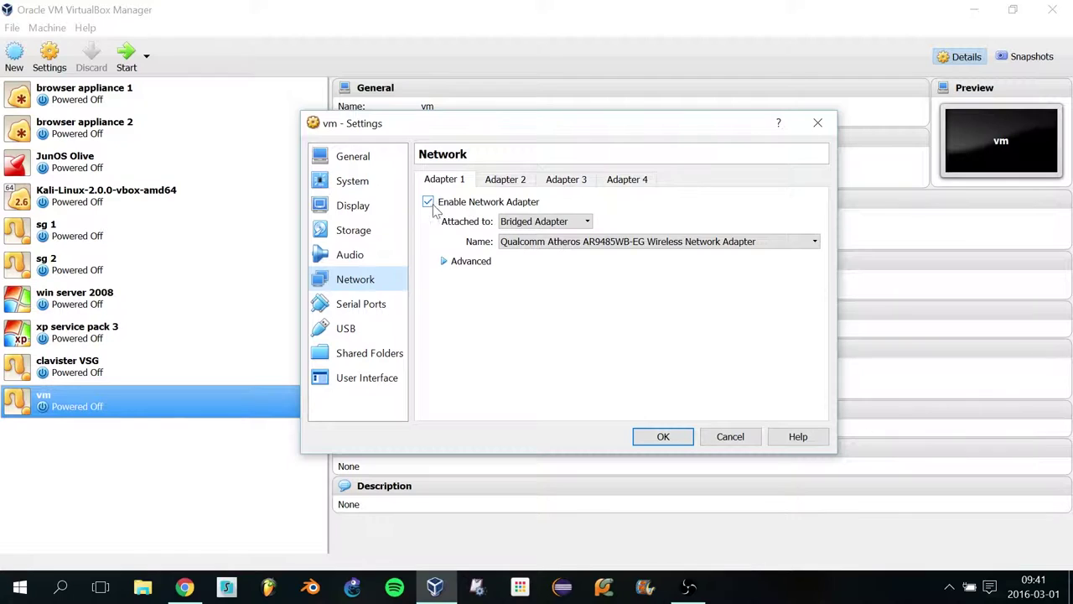
{"action": "left_click", "coordinate": [451, 262]}
{"action": "left_click", "coordinate": [535, 223]}
{"action": "left_click", "coordinate": [558, 237]}
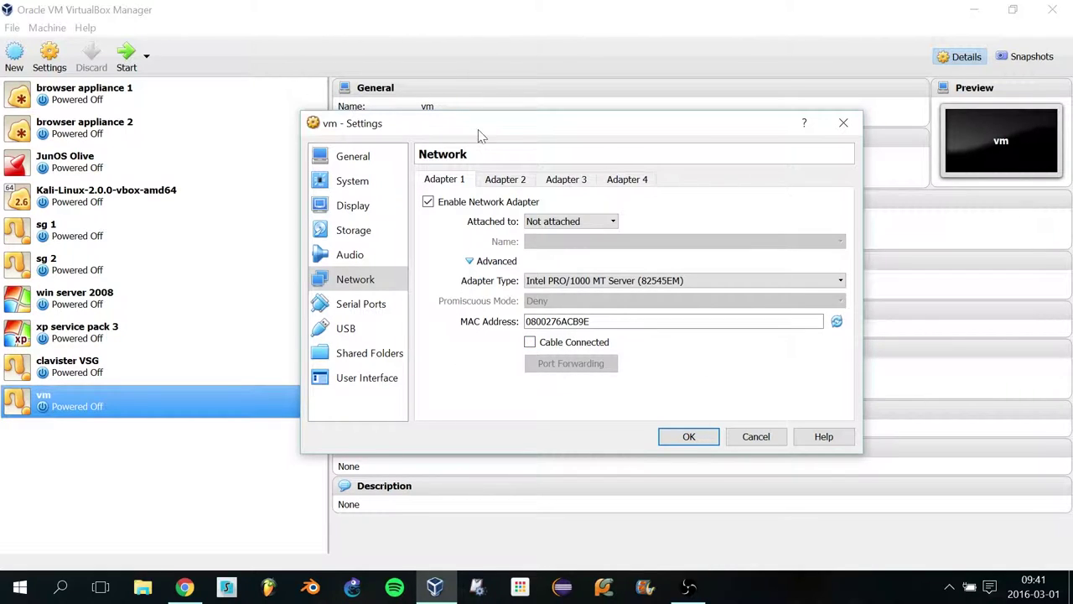
{"action": "left_click", "coordinate": [518, 181]}
{"action": "left_click", "coordinate": [443, 260]}
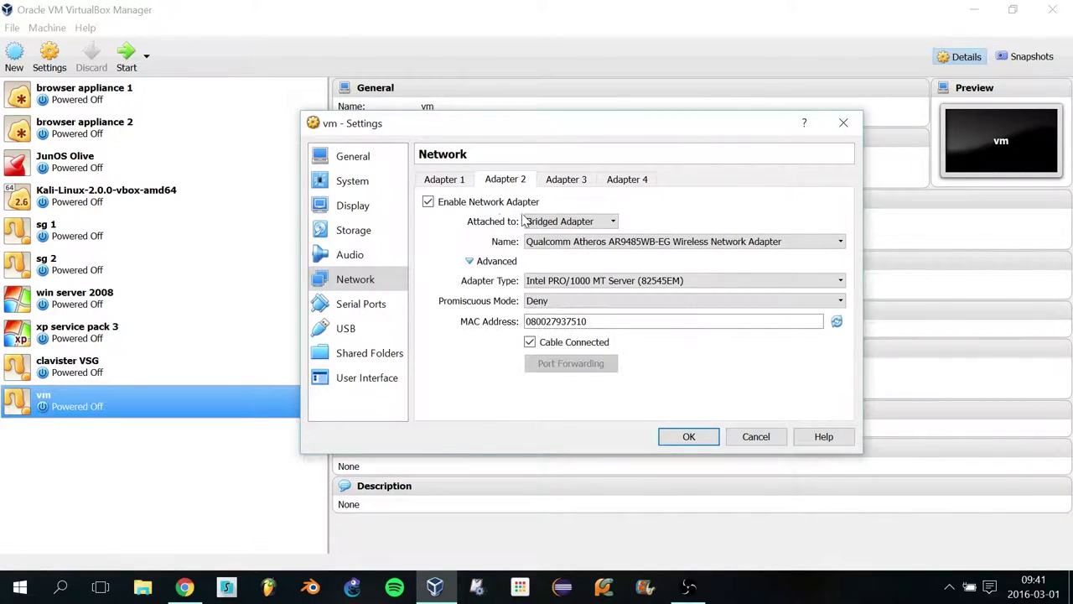
{"action": "left_click", "coordinate": [531, 221]}
{"action": "left_click", "coordinate": [560, 236]}
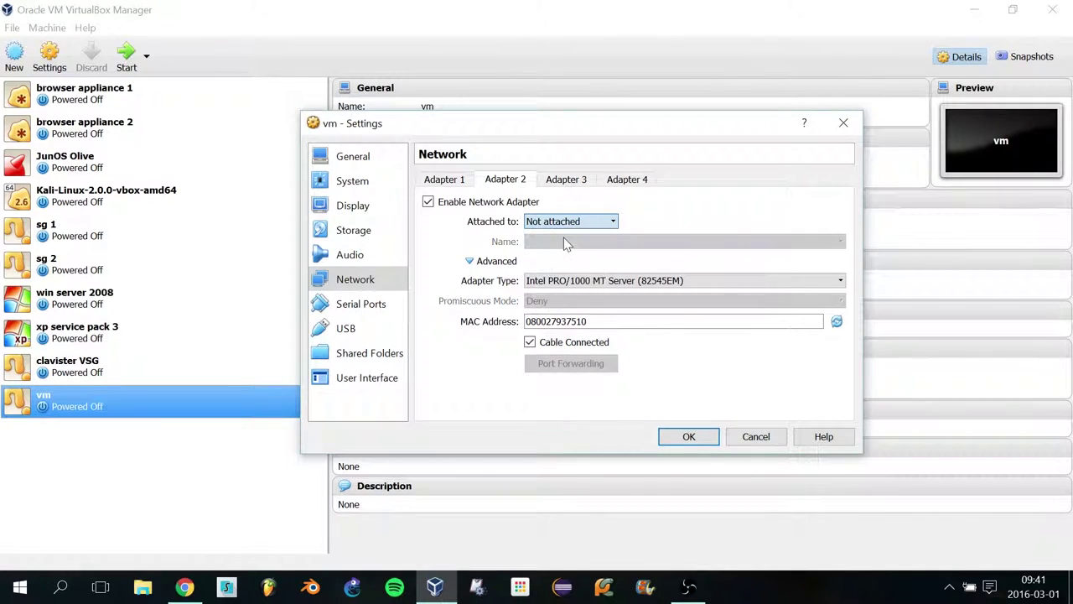
{"action": "left_click", "coordinate": [558, 181]}
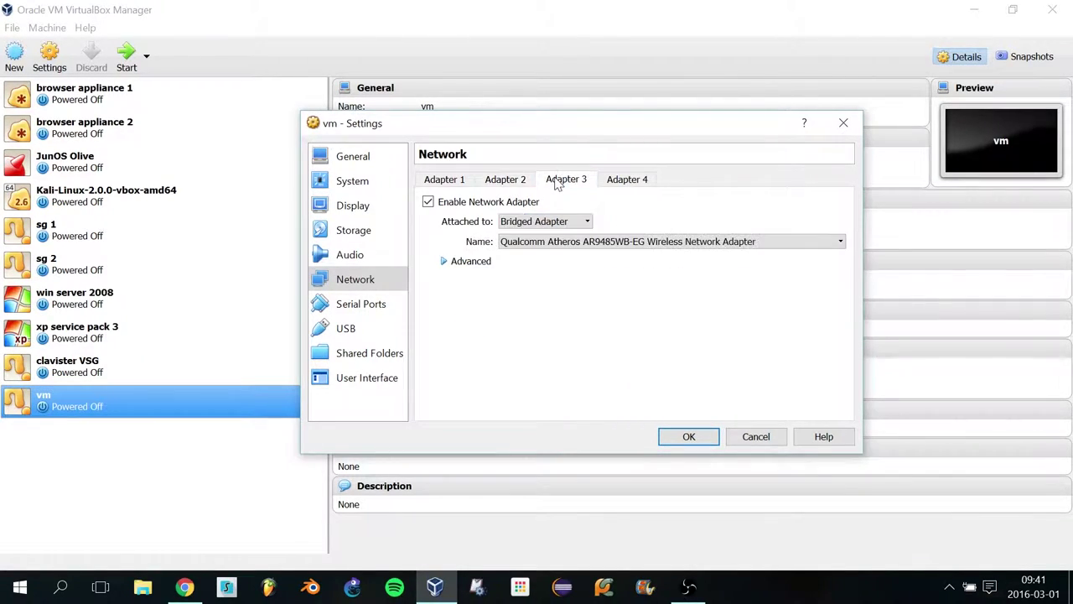
{"action": "left_click", "coordinate": [482, 264]}
{"action": "left_click", "coordinate": [545, 222]}
{"action": "left_click", "coordinate": [553, 235]}
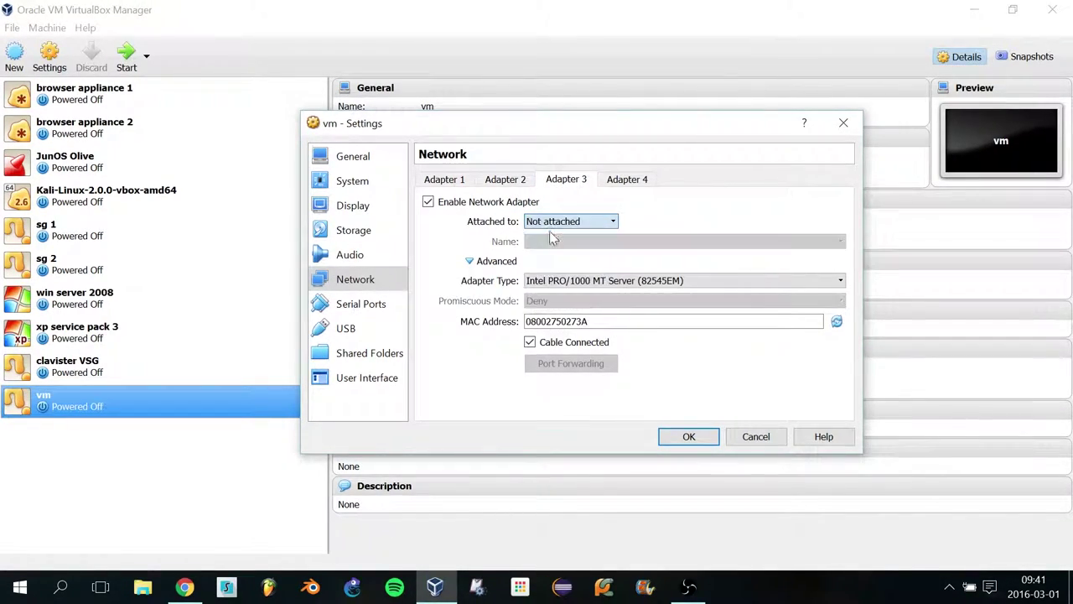
- Enable adapter 4 and untick Cable Connected in its advanced options
{"action": "left_click", "coordinate": [609, 185]}
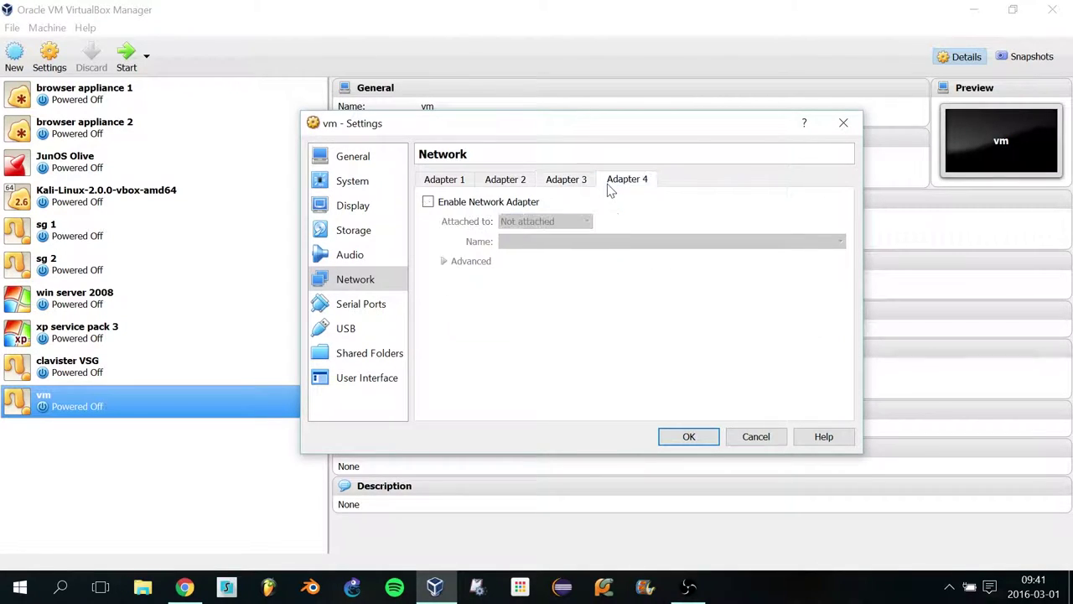
{"action": "left_click", "coordinate": [428, 202]}
{"action": "left_click", "coordinate": [444, 261]}
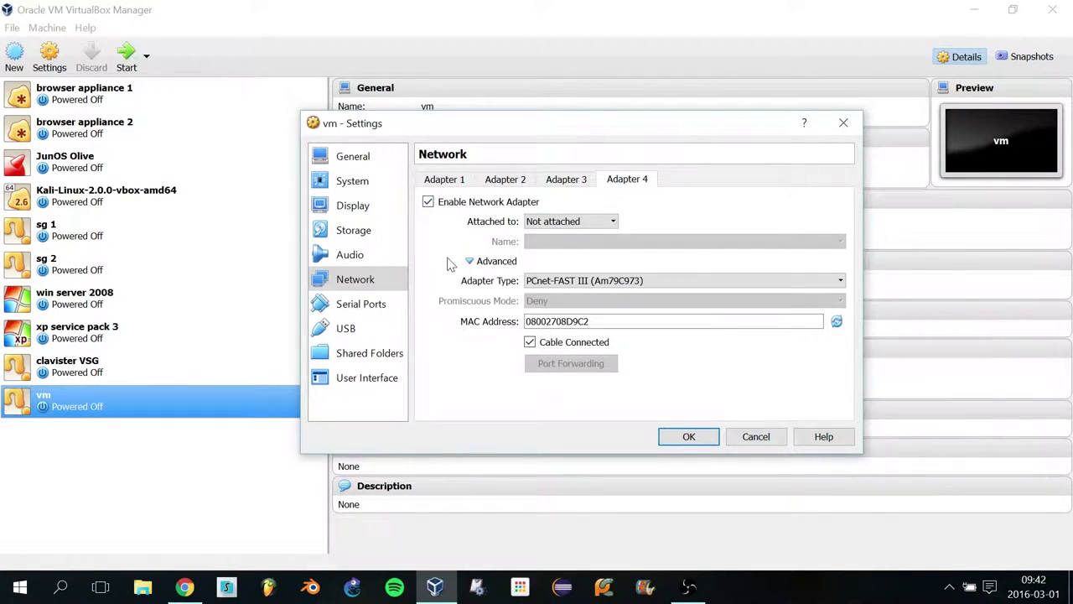
{"action": "left_click", "coordinate": [531, 343]}
- Compare the settings of network adapters 1 through 4
{"action": "left_click", "coordinate": [444, 181]}
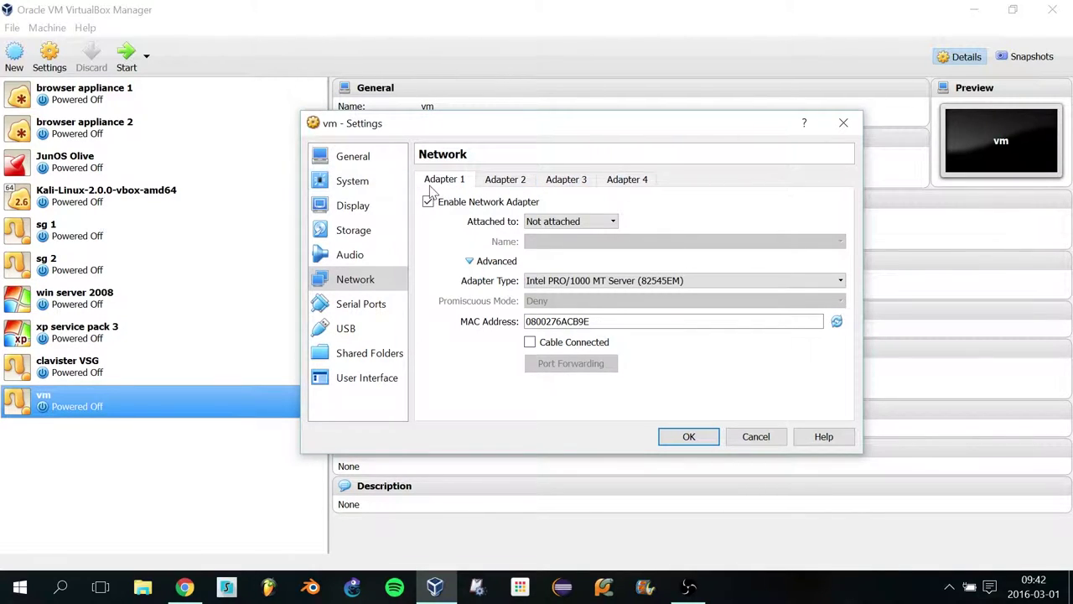
{"action": "left_click", "coordinate": [496, 183]}
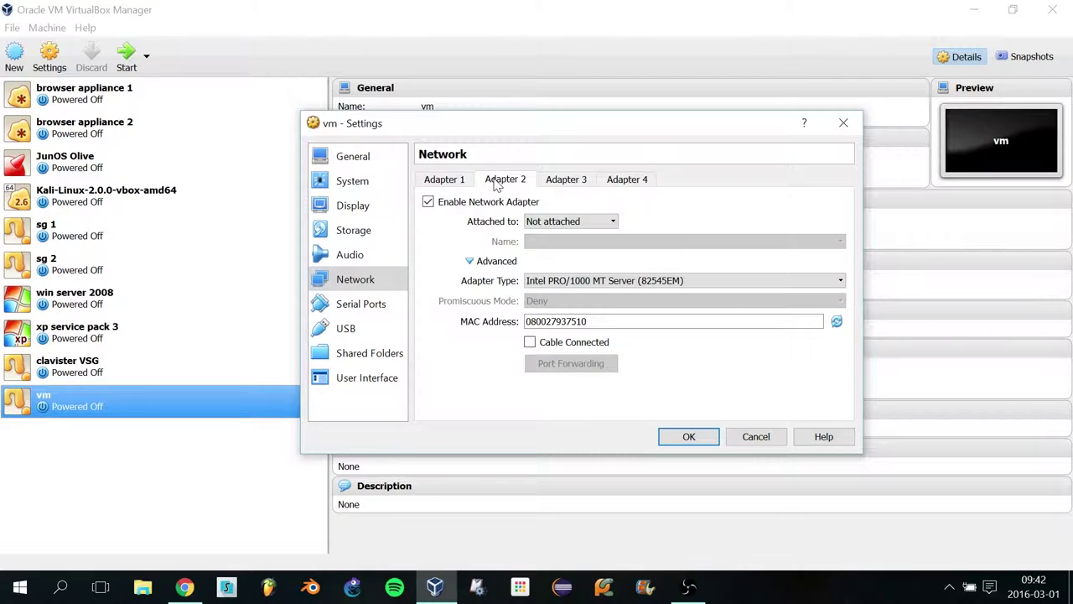
{"action": "left_click", "coordinate": [565, 186]}
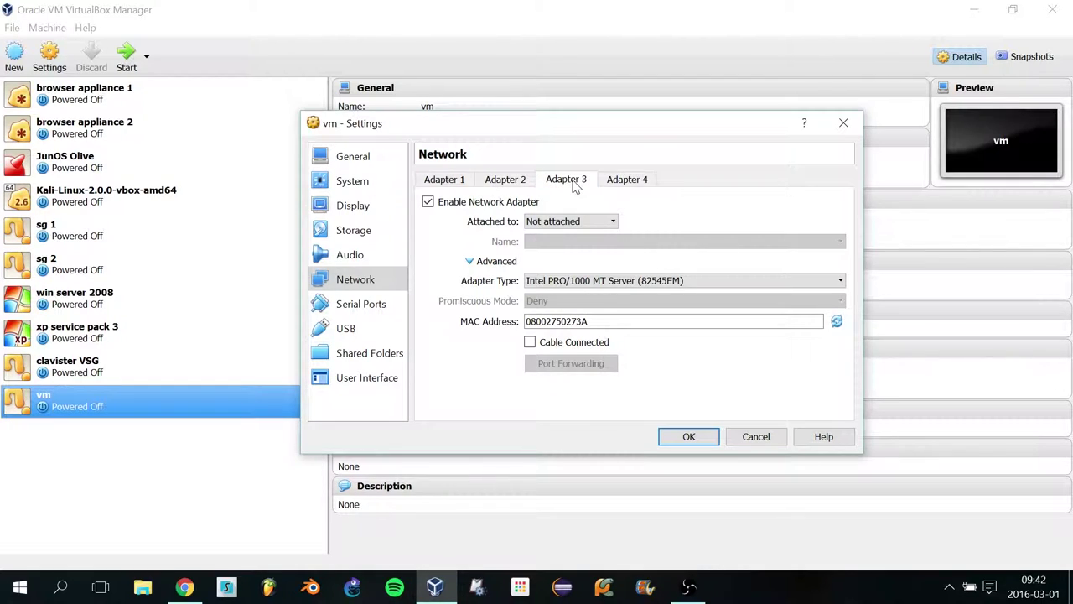
{"action": "left_click", "coordinate": [621, 187]}
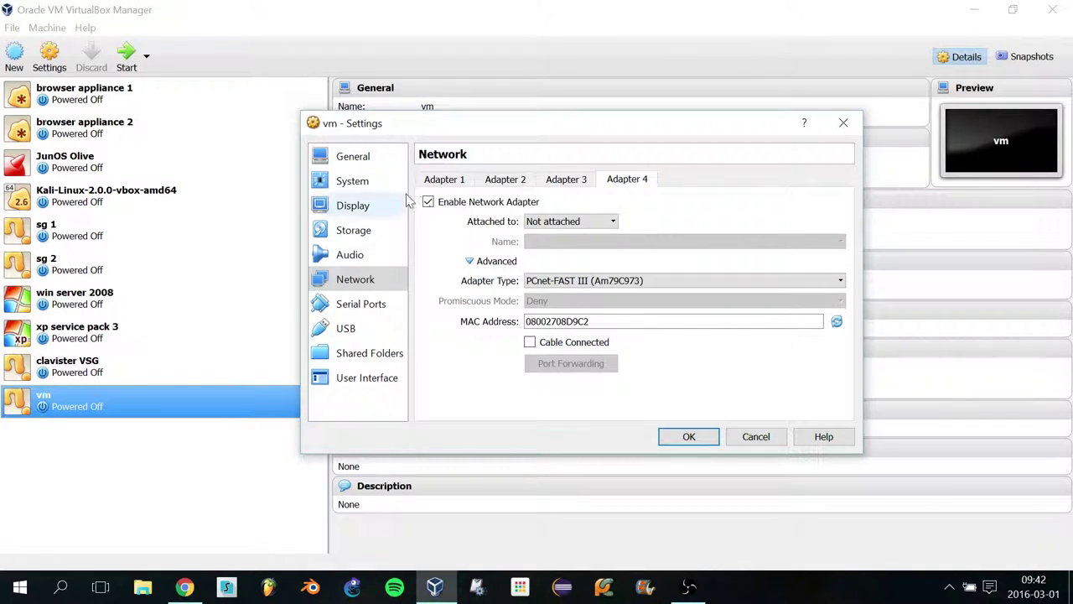
{"action": "left_click", "coordinate": [502, 181]}
{"action": "left_click", "coordinate": [569, 184]}
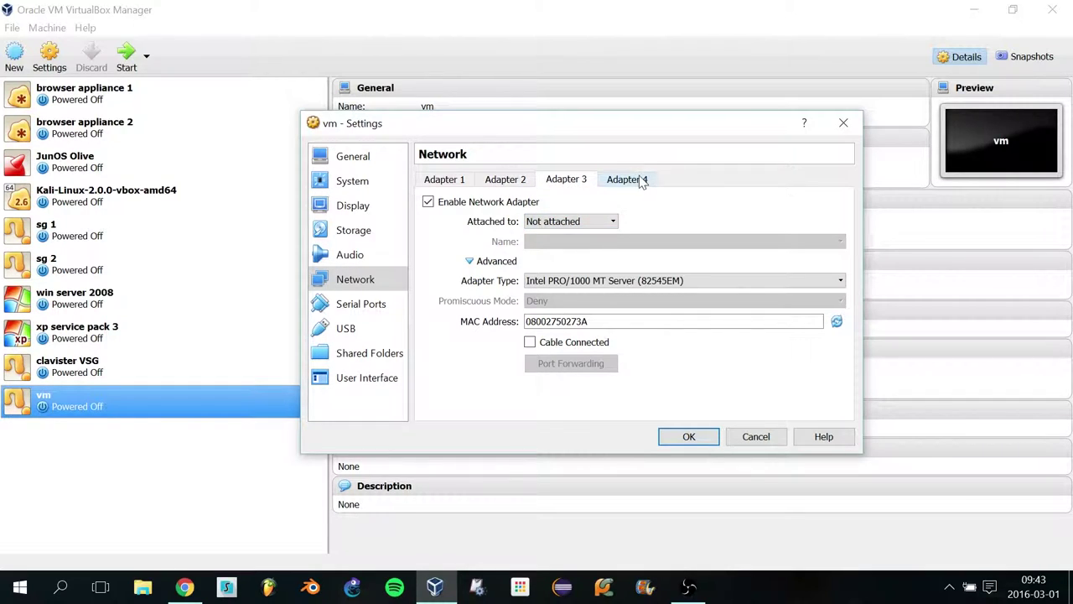
{"action": "left_click", "coordinate": [640, 184]}
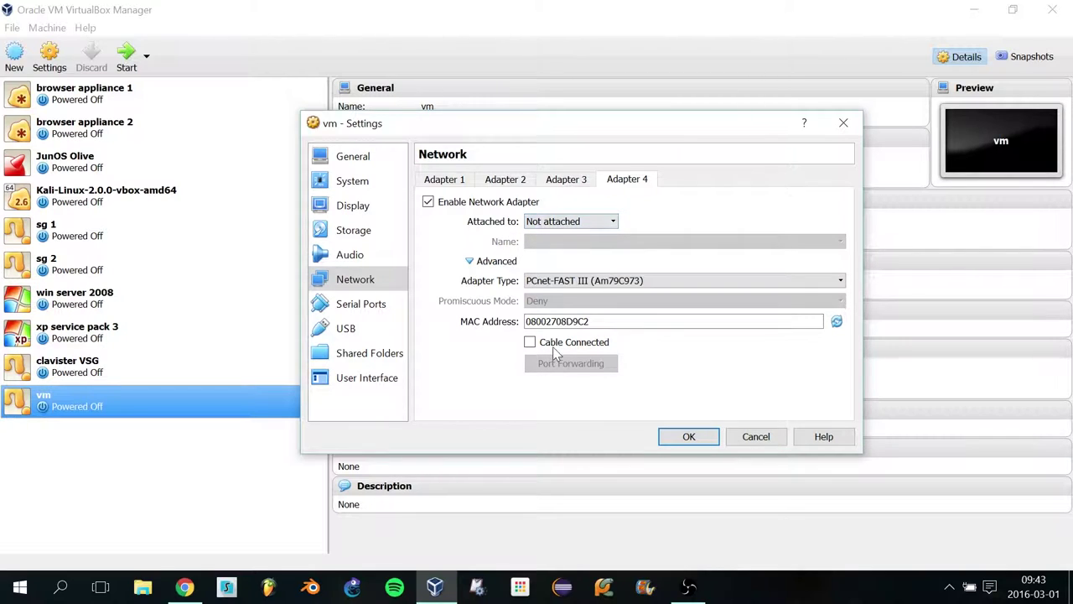
{"action": "left_click", "coordinate": [510, 180]}
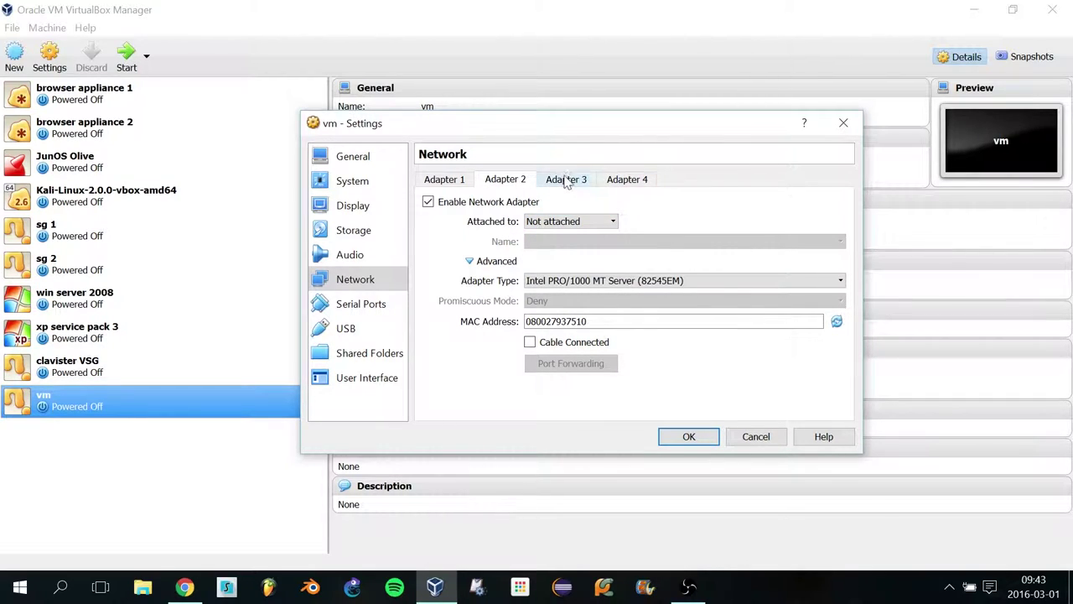
{"action": "left_click", "coordinate": [568, 178]}
{"action": "left_click", "coordinate": [609, 181]}
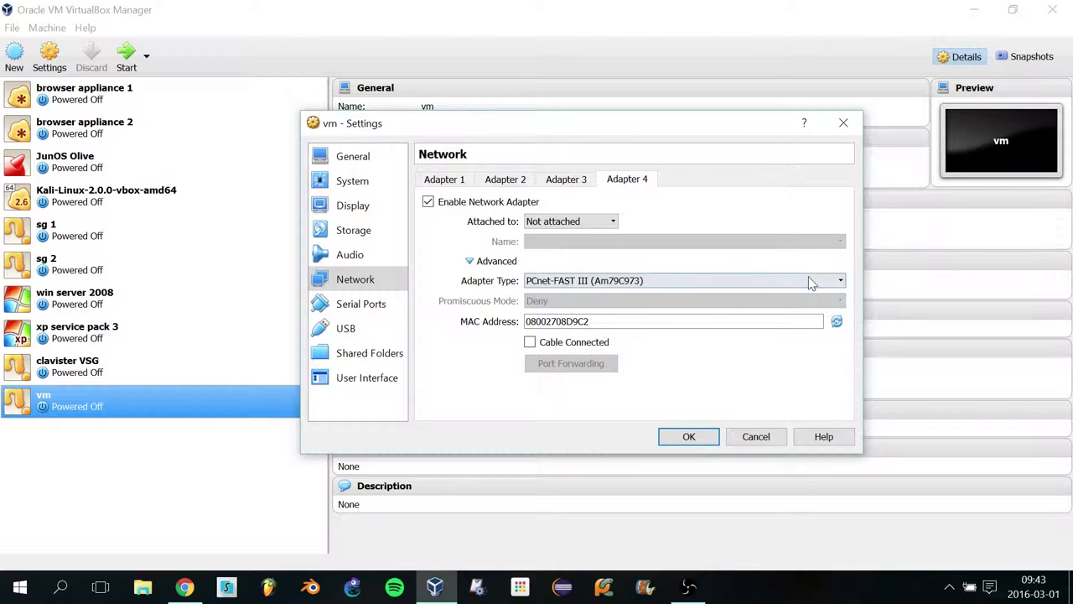
- Set adapter 4's type to Intel PRO/1000 MT Server (82545EM), recheck the adapters, and save
{"action": "left_click", "coordinate": [665, 281]}
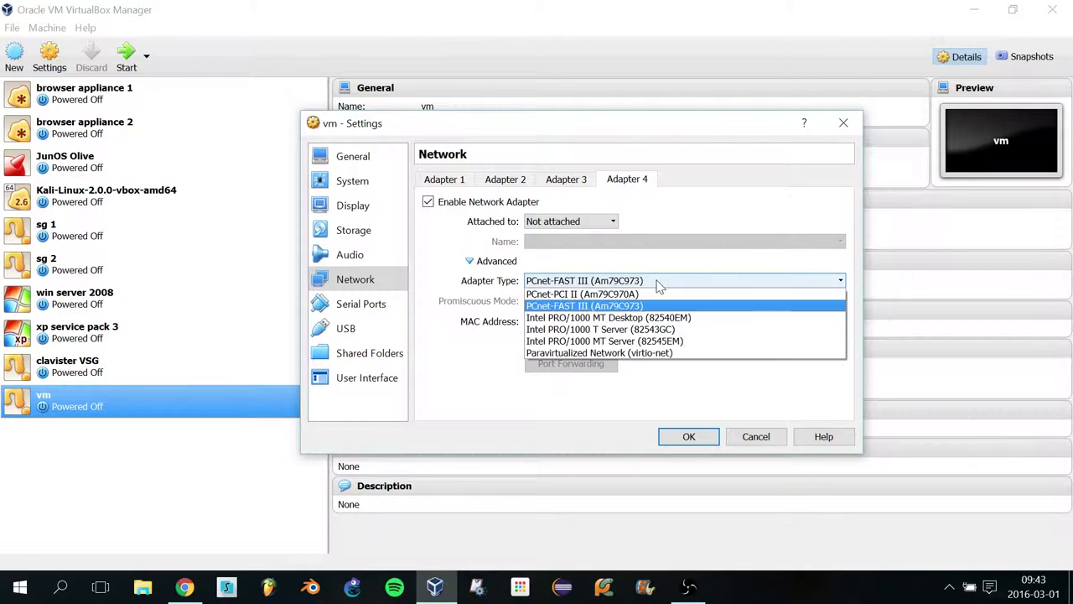
{"action": "left_click", "coordinate": [624, 340]}
{"action": "left_click", "coordinate": [574, 185]}
{"action": "left_click", "coordinate": [511, 184]}
{"action": "left_click", "coordinate": [558, 184]}
{"action": "left_click", "coordinate": [614, 183]}
{"action": "left_click", "coordinate": [570, 190]}
{"action": "left_click", "coordinate": [515, 188]}
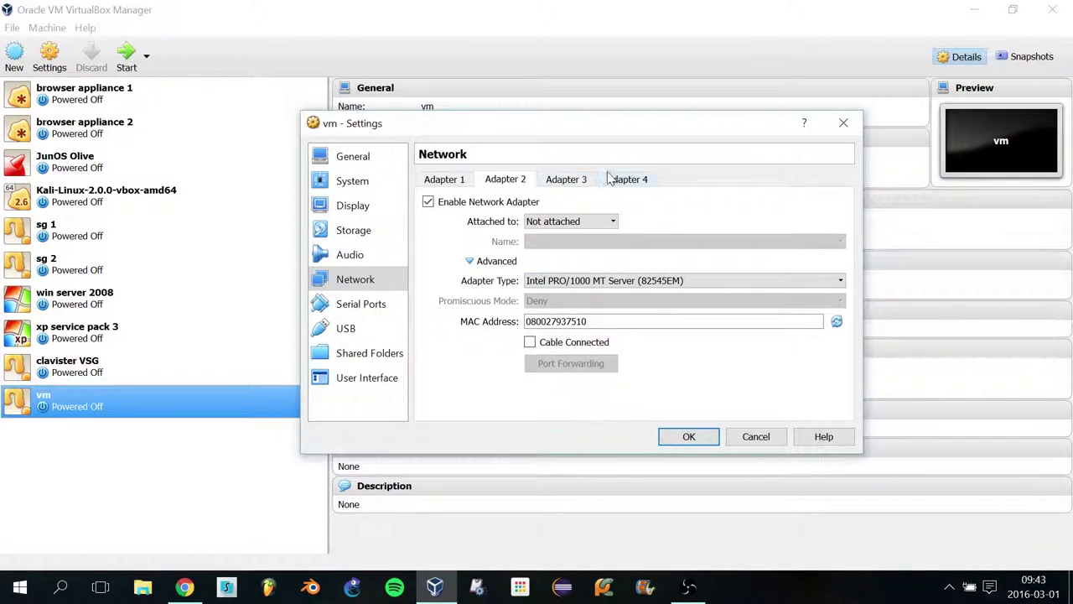
{"action": "left_click", "coordinate": [630, 189]}
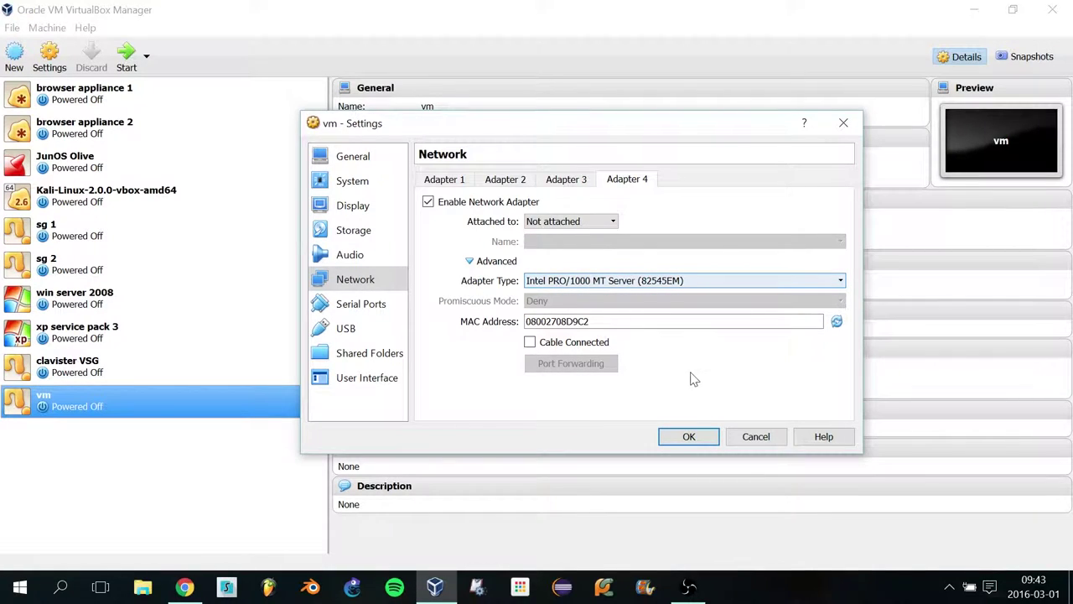
{"action": "left_click", "coordinate": [689, 438]}
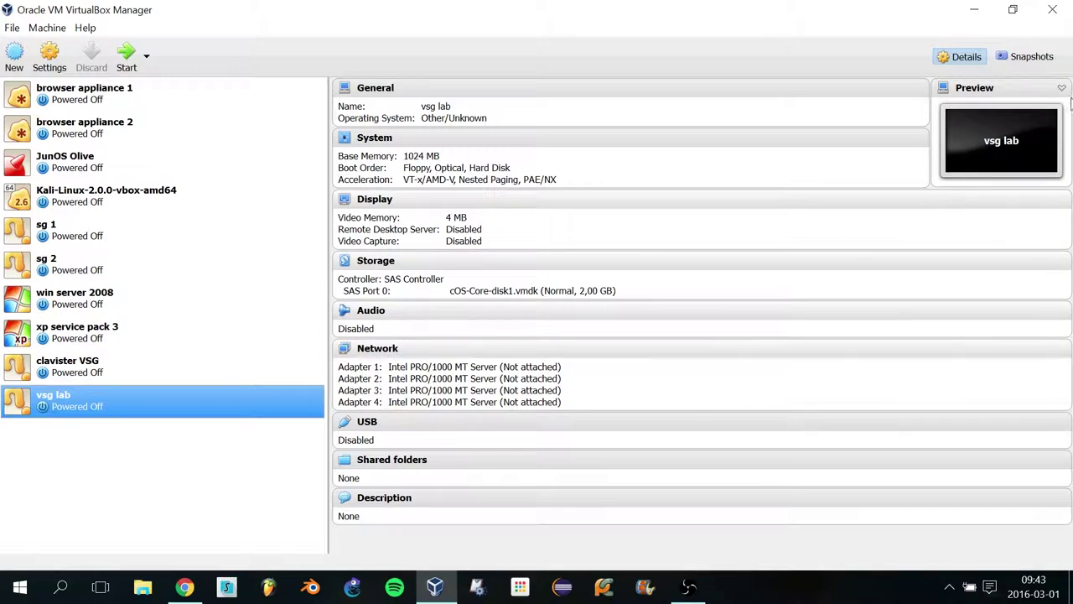
- Close VirtualBox Manager and launch GNS3 from the taskbar
{"action": "left_click", "coordinate": [1054, 17]}
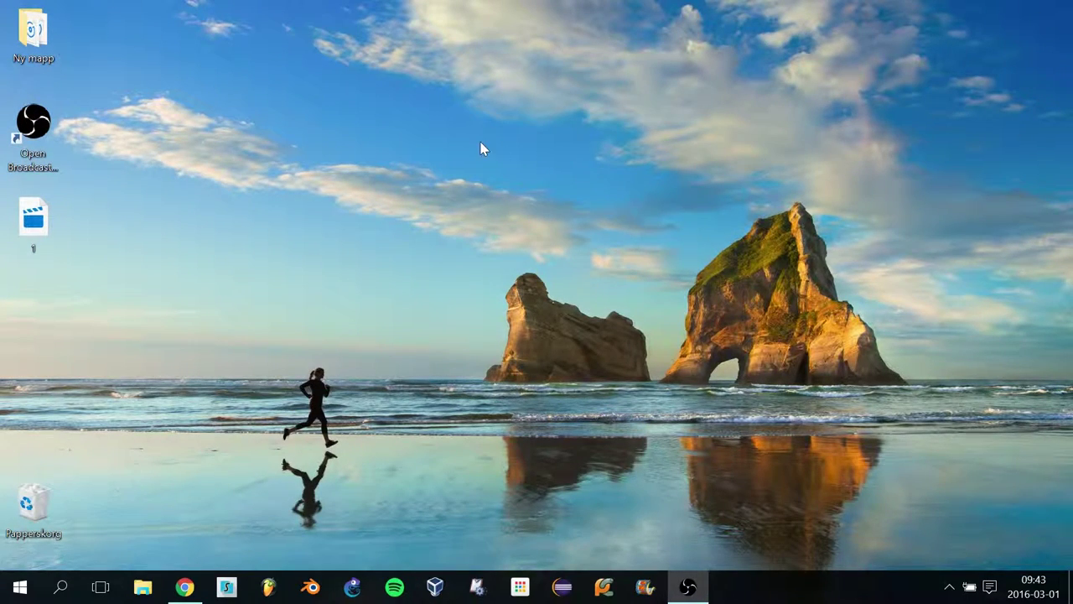
{"action": "left_click", "coordinate": [352, 586]}
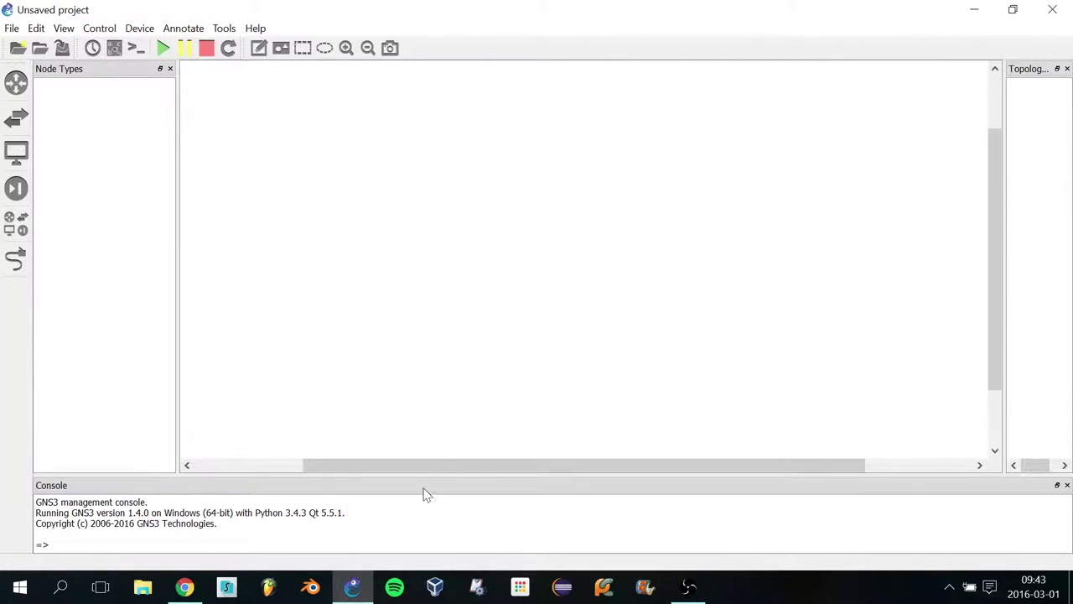
{"action": "left_click_drag", "start_coordinate": [438, 462], "coordinate": [430, 464]}
- In Preferences > VirtualBox VMs, create a new template from the vsg lab machine
{"action": "left_click", "coordinate": [33, 31]}
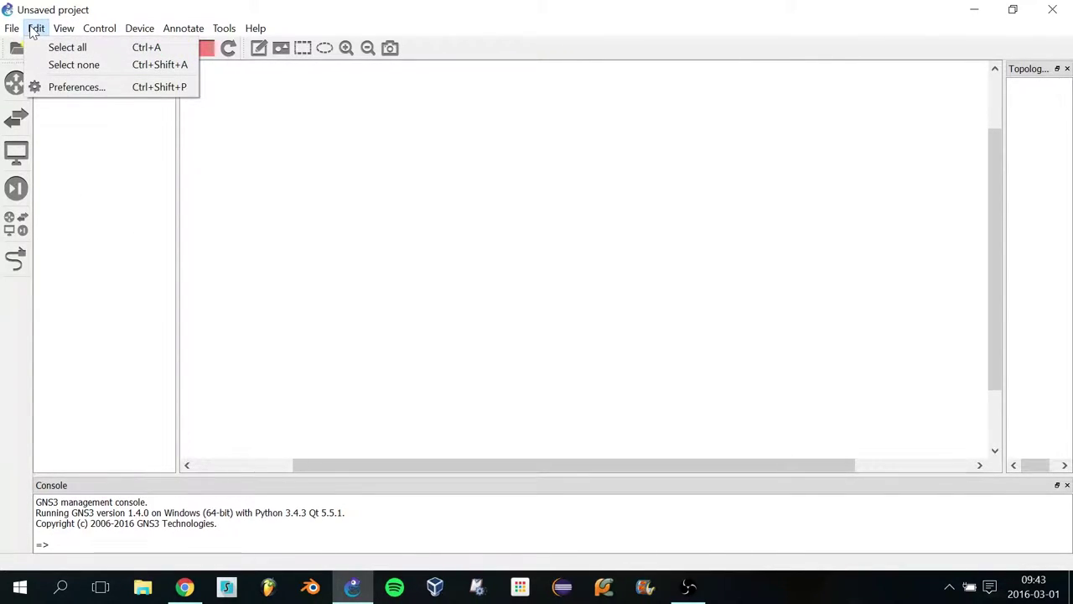
{"action": "left_click", "coordinate": [74, 86]}
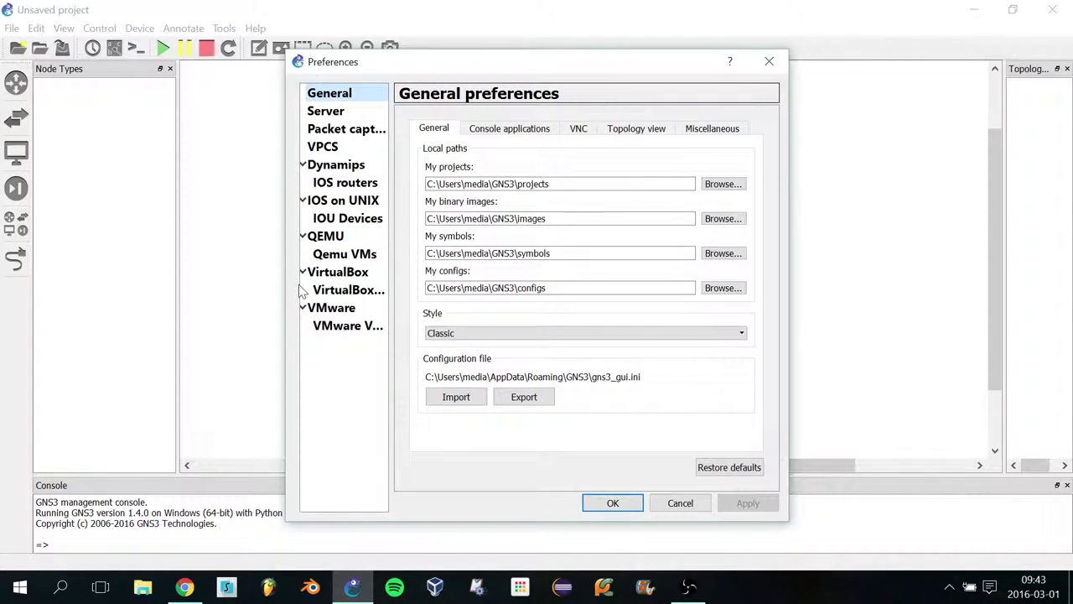
{"action": "left_click", "coordinate": [337, 279]}
{"action": "left_click", "coordinate": [338, 292]}
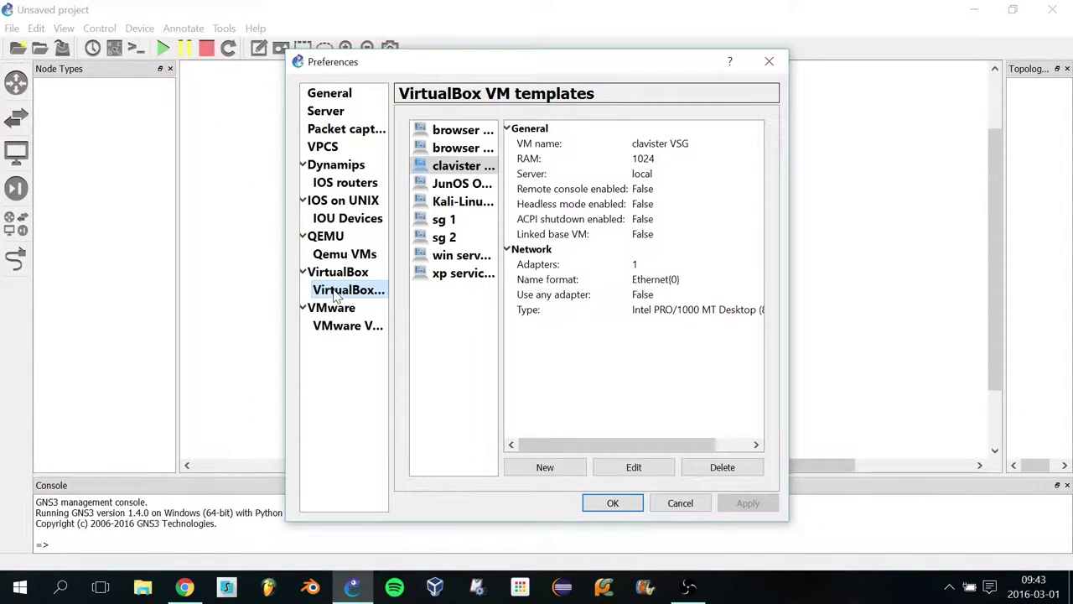
{"action": "left_click", "coordinate": [530, 467]}
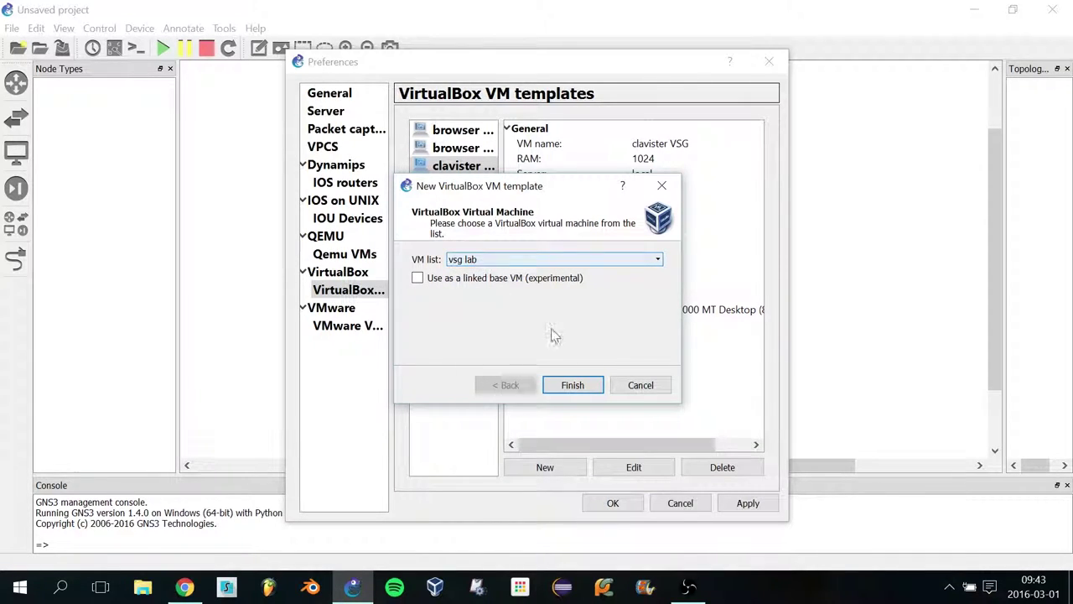
{"action": "left_click", "coordinate": [571, 384]}
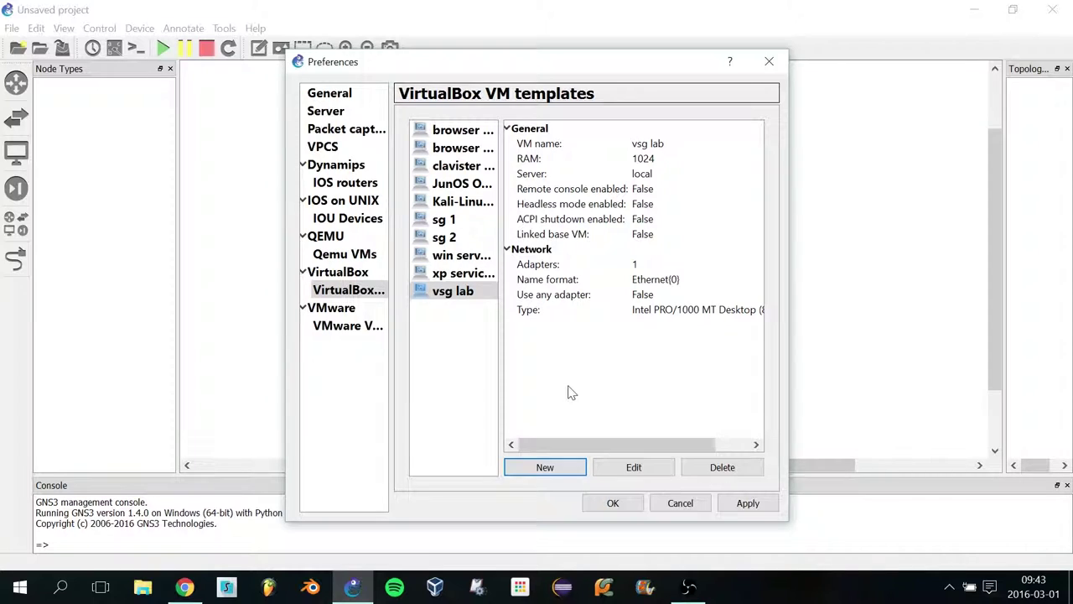
- Close the preferences and find the vsg lab device in the full device list
{"action": "left_click", "coordinate": [613, 502]}
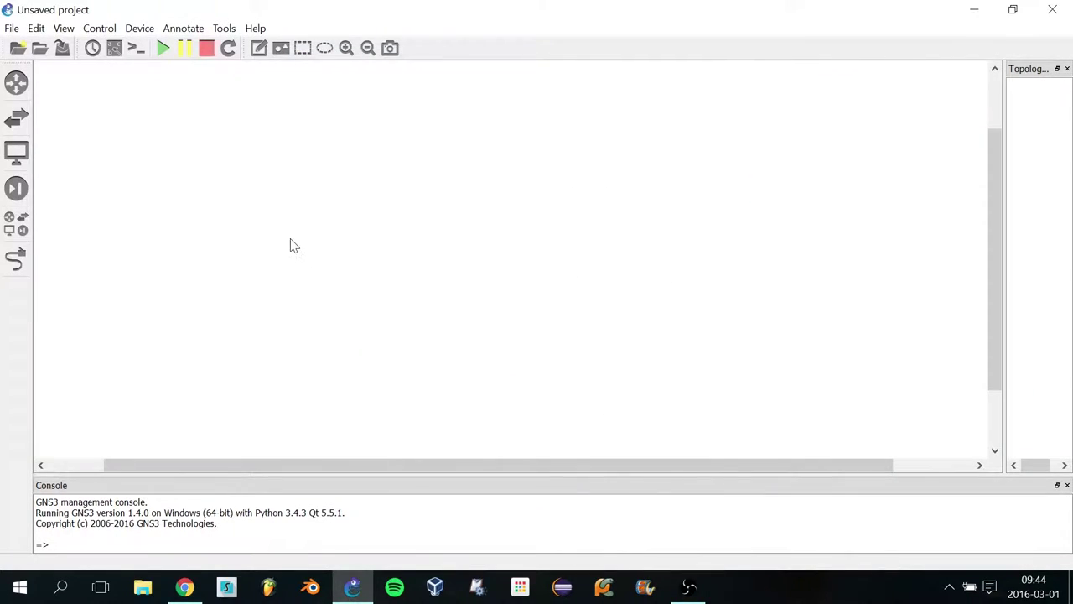
{"action": "left_click", "coordinate": [19, 226]}
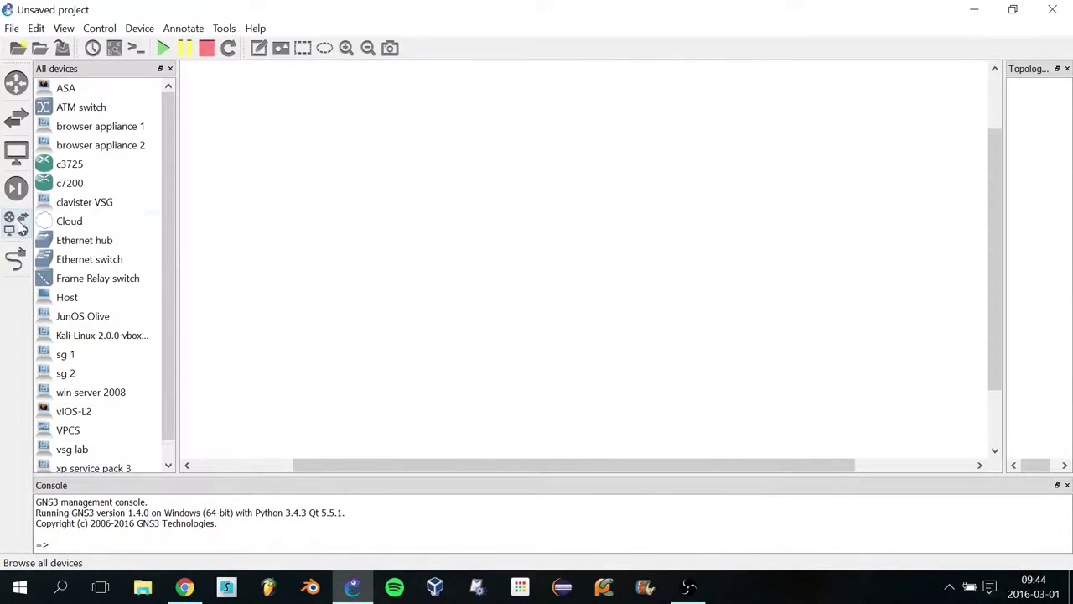
{"action": "scroll", "coordinate": [126, 373], "scroll_direction": "down", "scroll_amount": 1}
{"action": "left_click", "coordinate": [69, 432]}
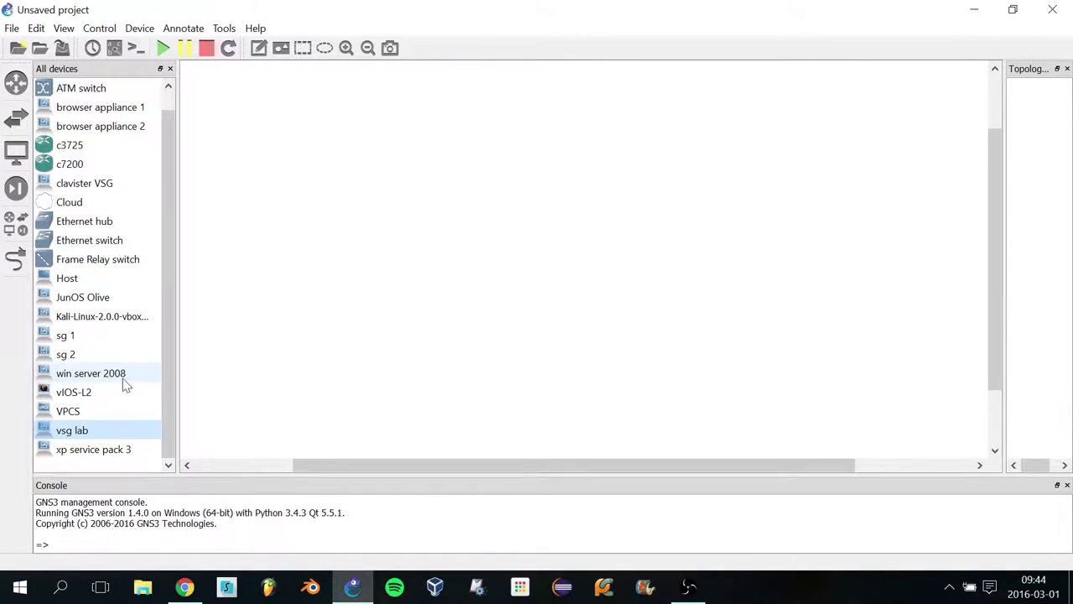
{"action": "left_click", "coordinate": [91, 337]}
{"action": "left_click", "coordinate": [87, 352]}
{"action": "left_click", "coordinate": [89, 340]}
{"action": "left_click", "coordinate": [95, 190]}
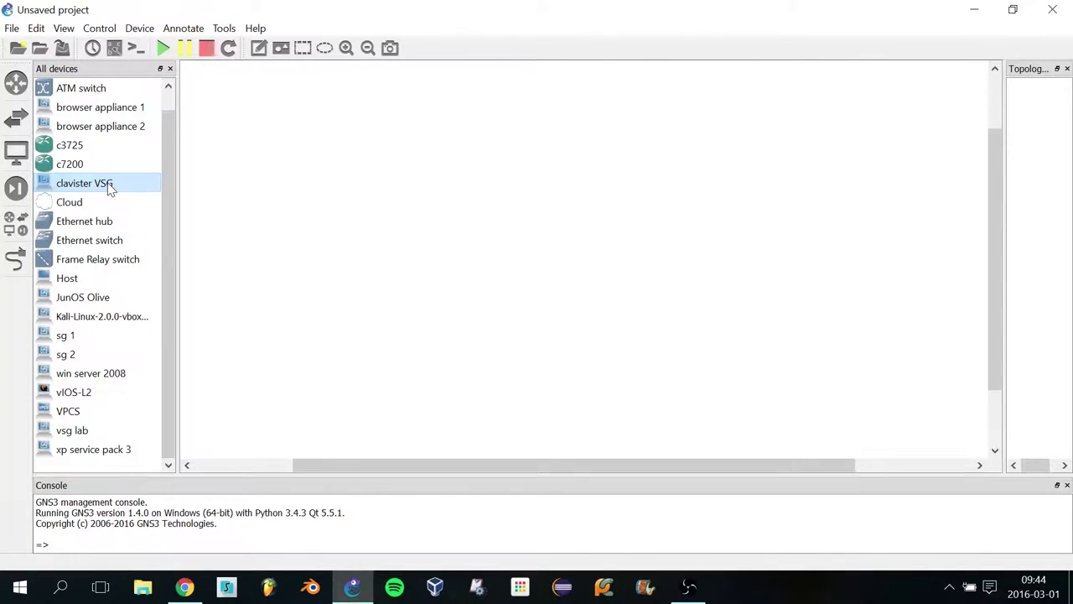
{"action": "left_click", "coordinate": [86, 430]}
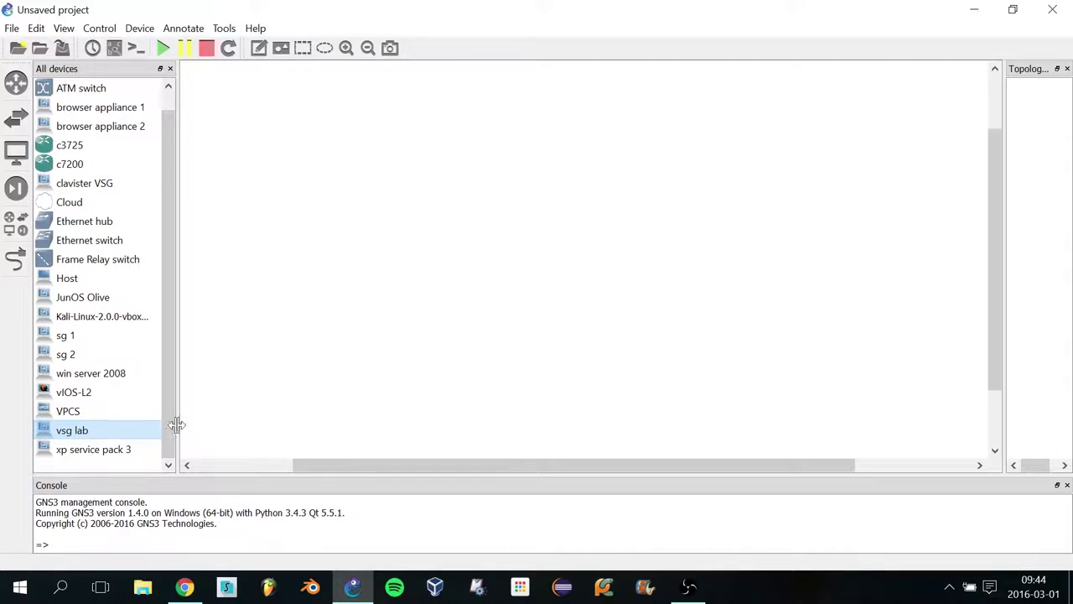
- Place a vsg lab node near the canvas centre and browser appliance 1 above it
{"action": "left_click_drag", "start_coordinate": [93, 432], "coordinate": [421, 361]}
{"action": "left_click_drag", "start_coordinate": [460, 306], "coordinate": [466, 333]}
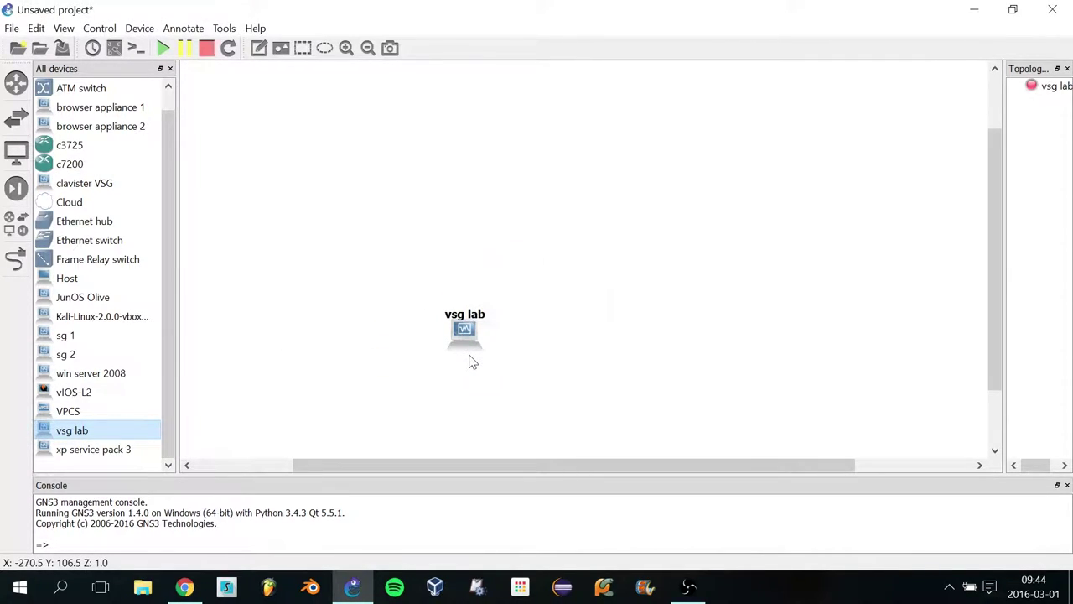
{"action": "left_click_drag", "start_coordinate": [102, 110], "coordinate": [461, 204]}
- Raise the vsg lab node's network adapter count from 1 to 2
{"action": "right_click", "coordinate": [471, 335]}
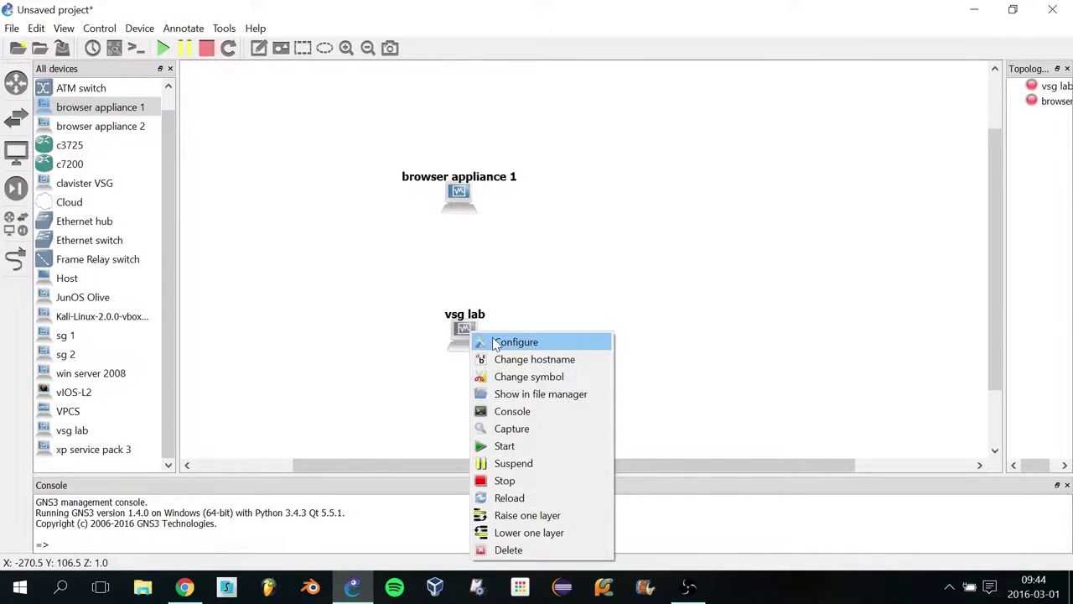
{"action": "left_click", "coordinate": [496, 343]}
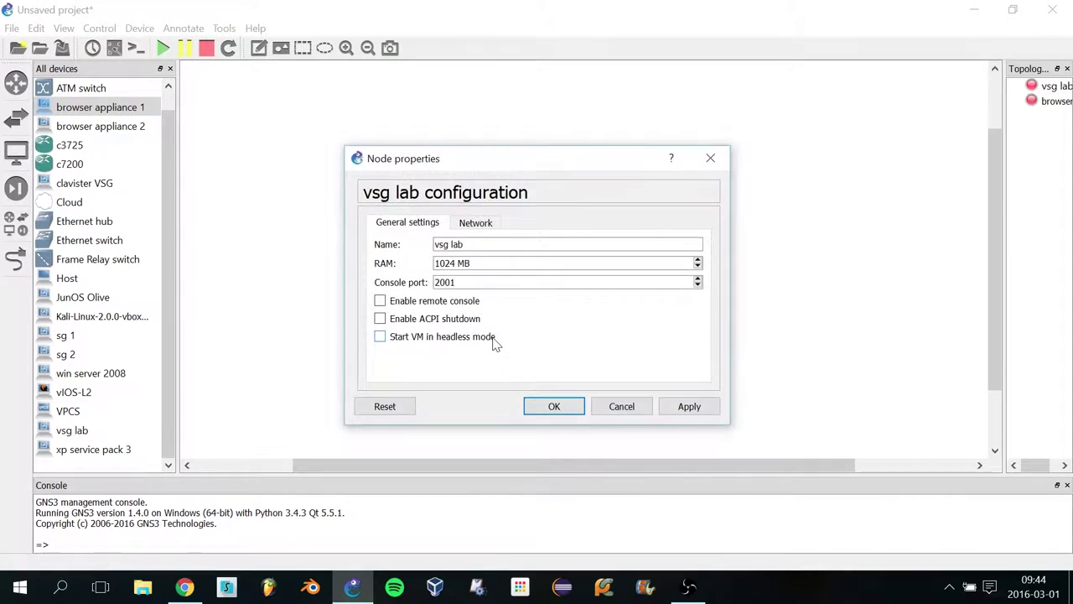
{"action": "left_click", "coordinate": [473, 224]}
{"action": "left_click", "coordinate": [698, 240]}
{"action": "left_click", "coordinate": [552, 409]}
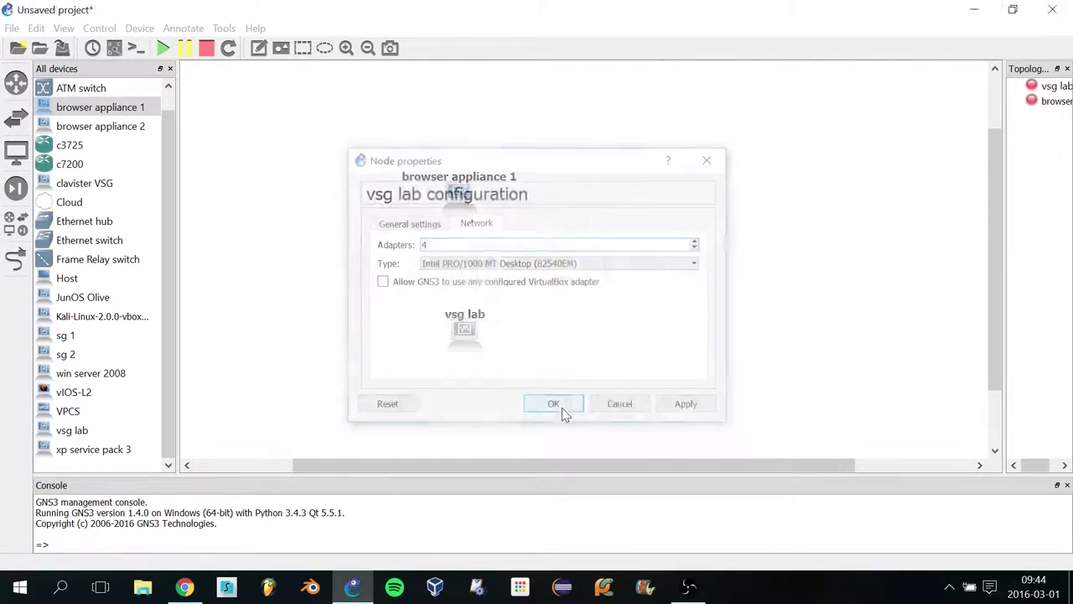
- Link browser appliance 1's Ethernet0 to vsg lab's Ethernet1
{"action": "left_click", "coordinate": [15, 260]}
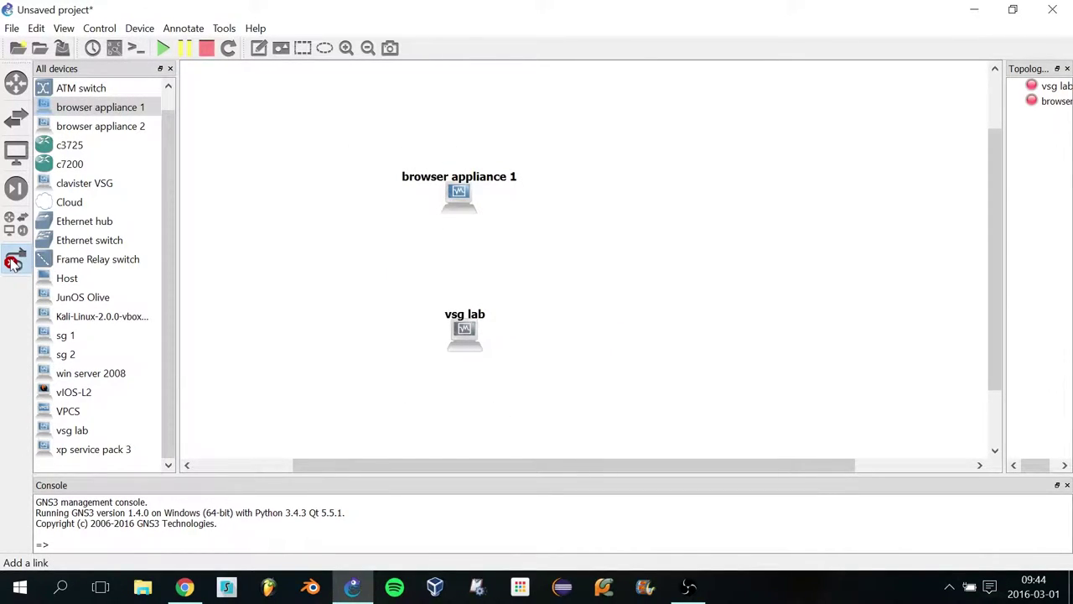
{"action": "left_click", "coordinate": [460, 209]}
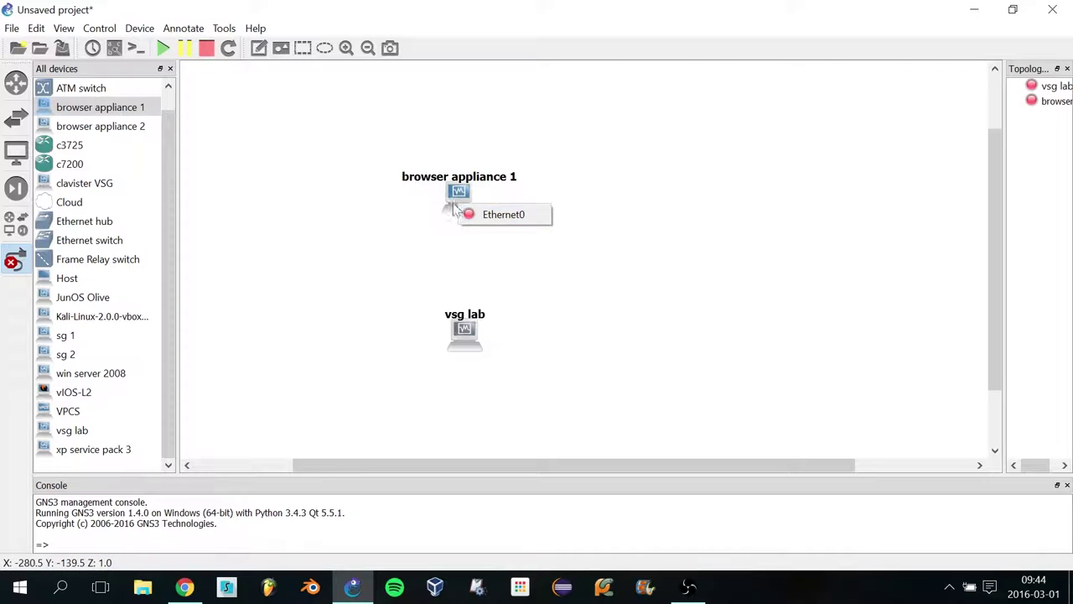
{"action": "left_click", "coordinate": [481, 215]}
{"action": "left_click", "coordinate": [460, 326]}
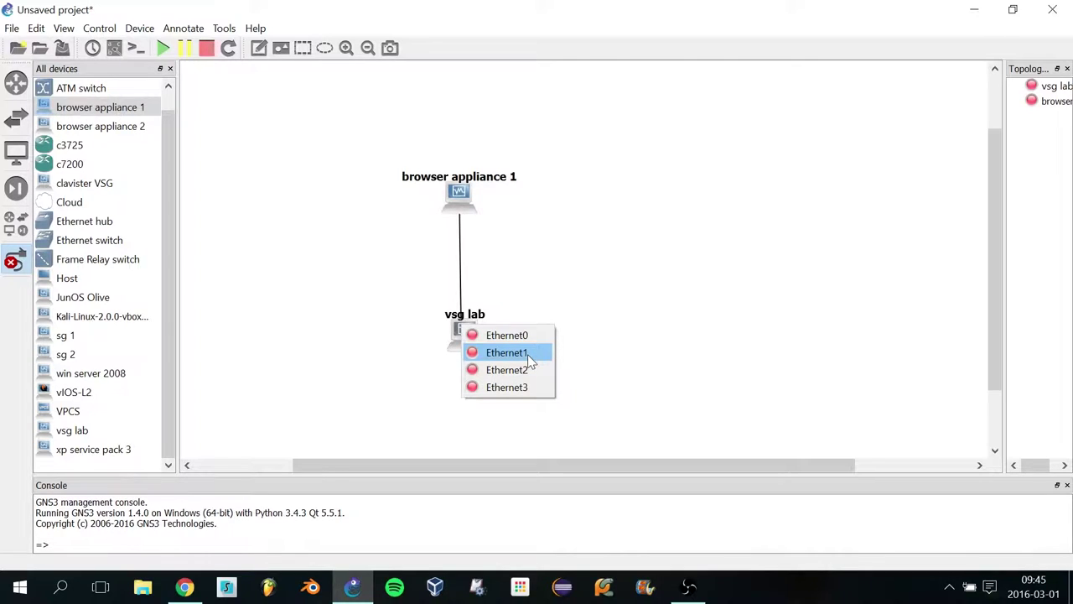
{"action": "left_click", "coordinate": [530, 353]}
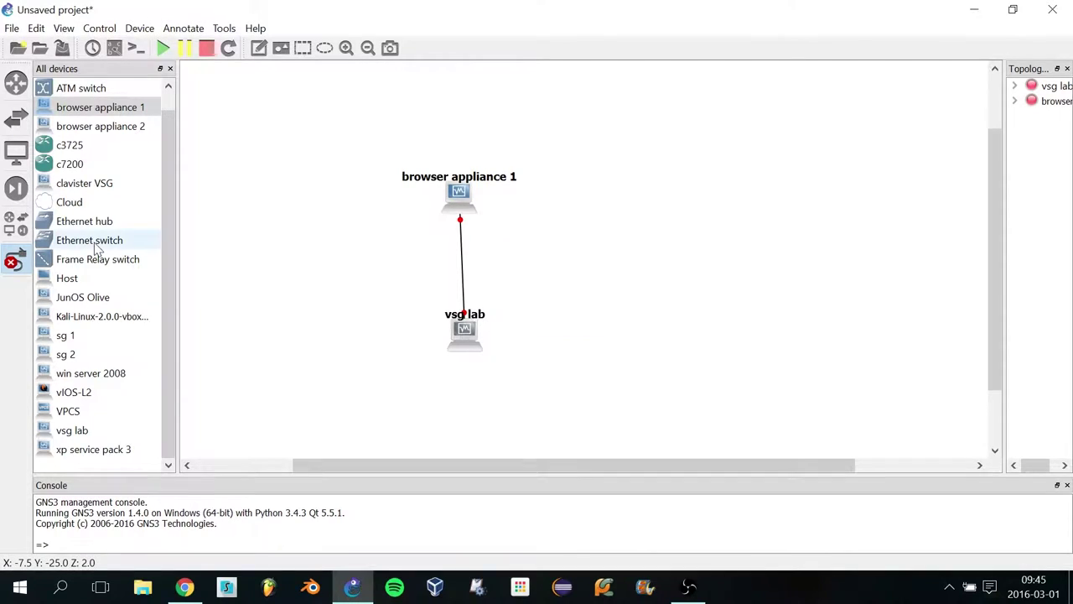
{"action": "left_click", "coordinate": [13, 262]}
{"action": "left_click_drag", "start_coordinate": [462, 346], "coordinate": [465, 333]}
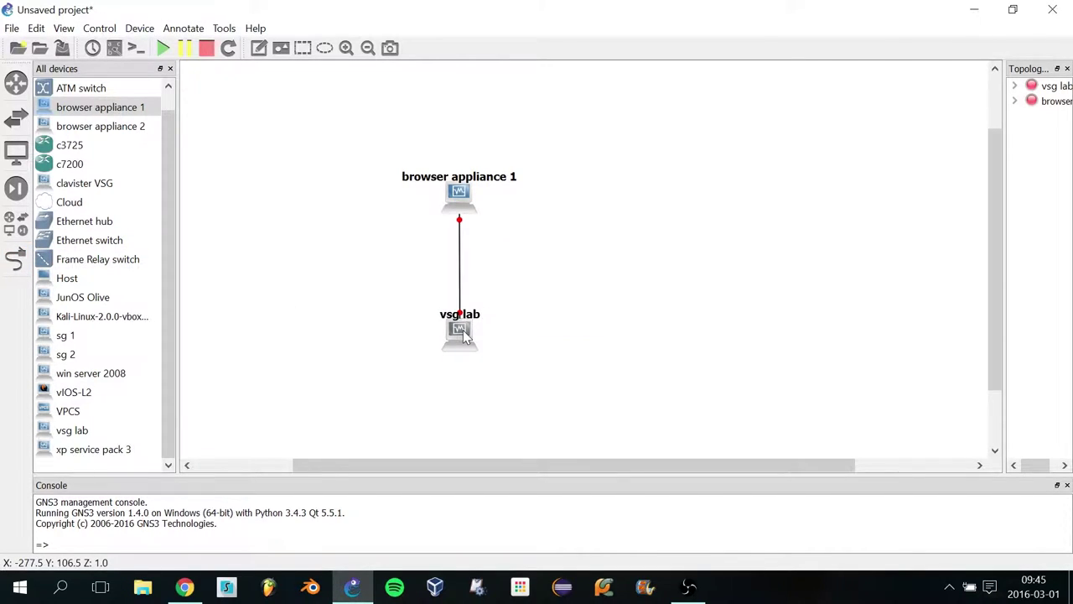
- Start all devices in the topology with Start/Resume all devices
{"action": "left_click", "coordinate": [161, 50]}
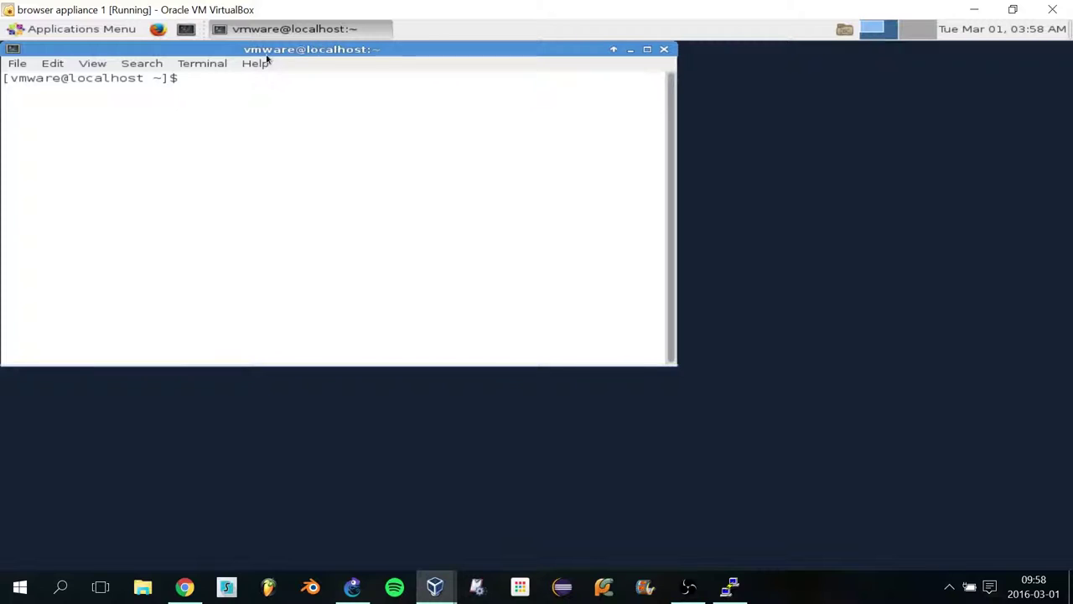
- Run ifconfig in the guest terminal and highlight the 255.255.255.0 netmask for 192.168.1.2
{"action": "type", "text": "ifconfig"}
{"action": "key", "text": "Return"}
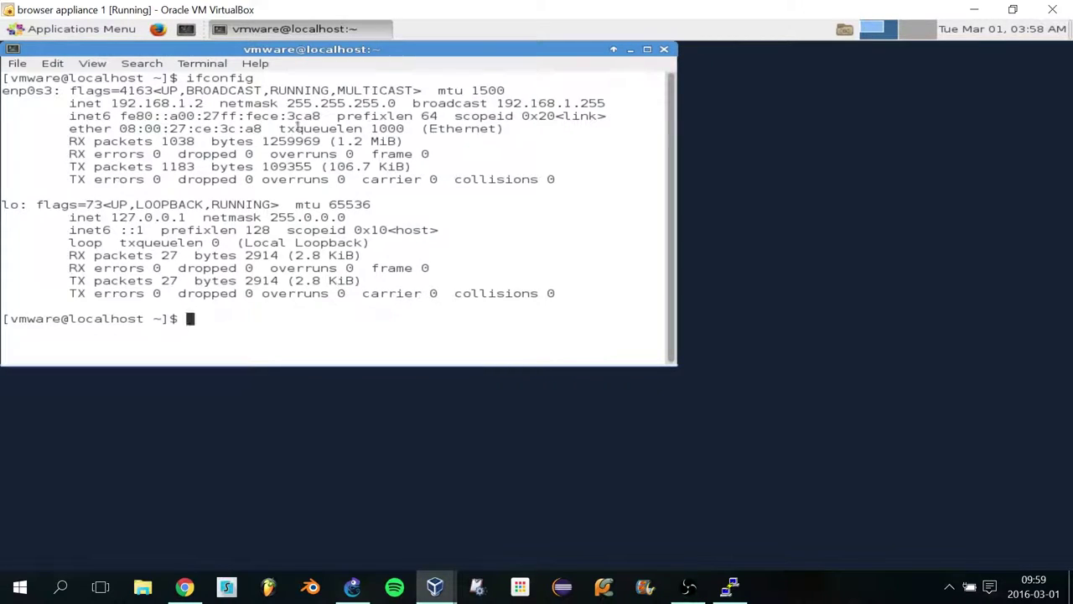
{"action": "left_click_drag", "start_coordinate": [286, 103], "coordinate": [410, 103]}
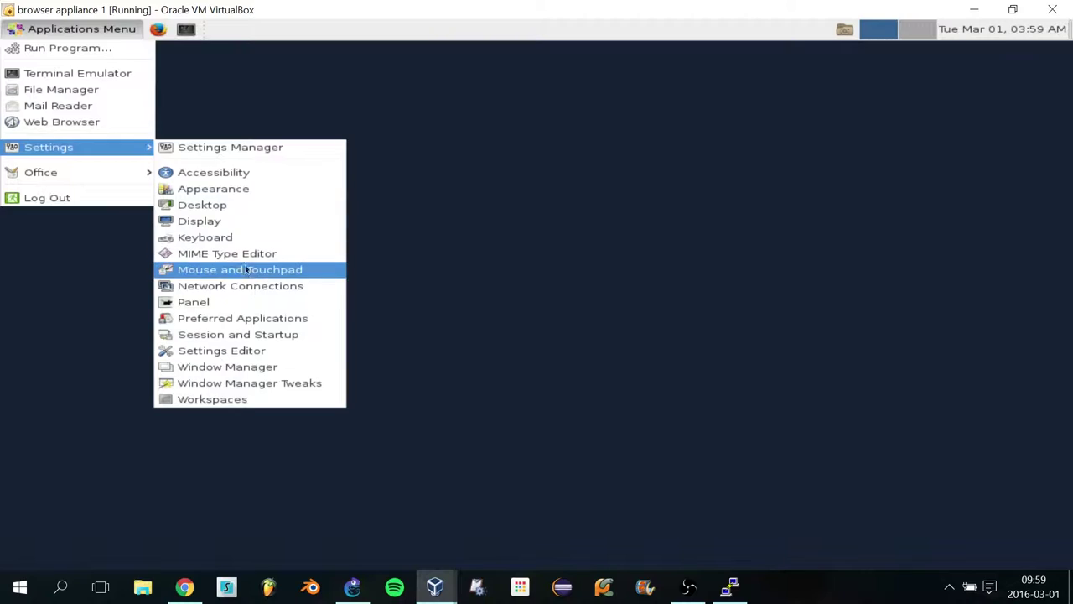
- Edit Ethernet connection 1's IPv4 settings, confirm the 255.255.255.0 netmask, and save the connection
{"action": "left_click", "coordinate": [275, 288]}
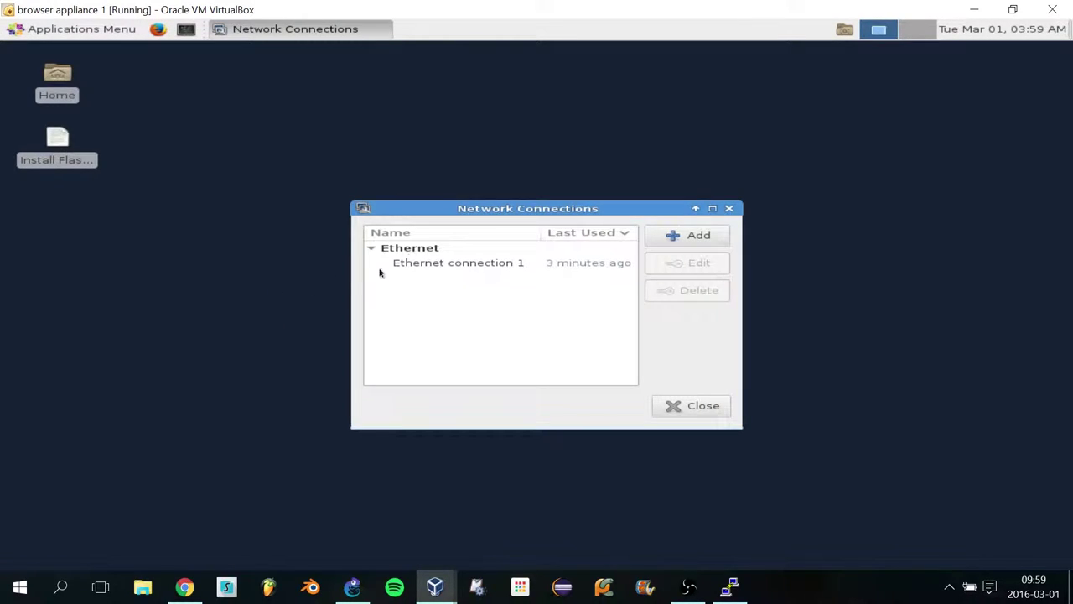
{"action": "left_click", "coordinate": [431, 265]}
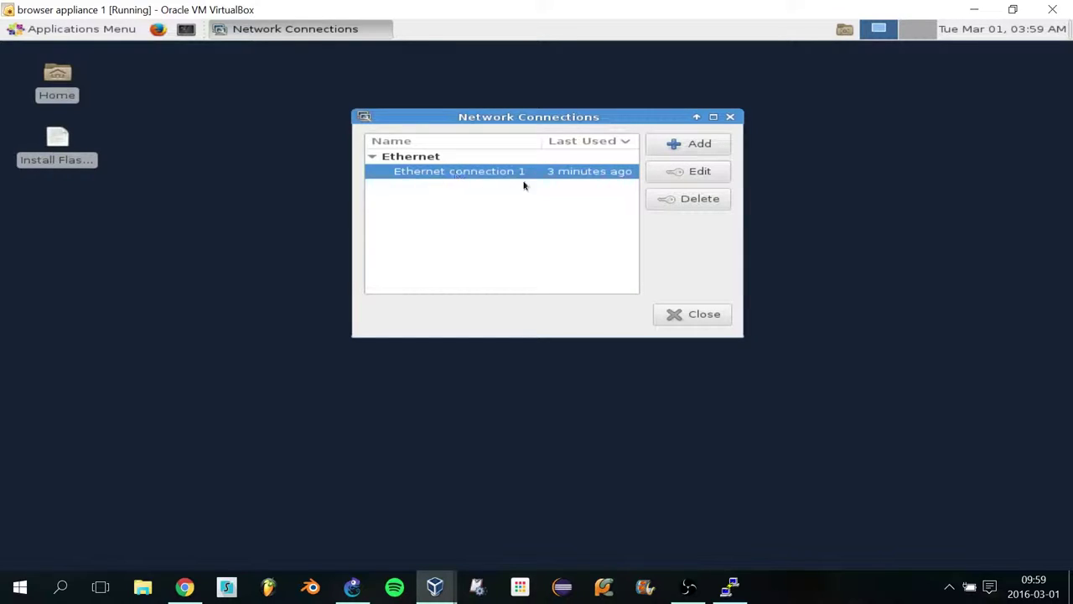
{"action": "left_click", "coordinate": [690, 172]}
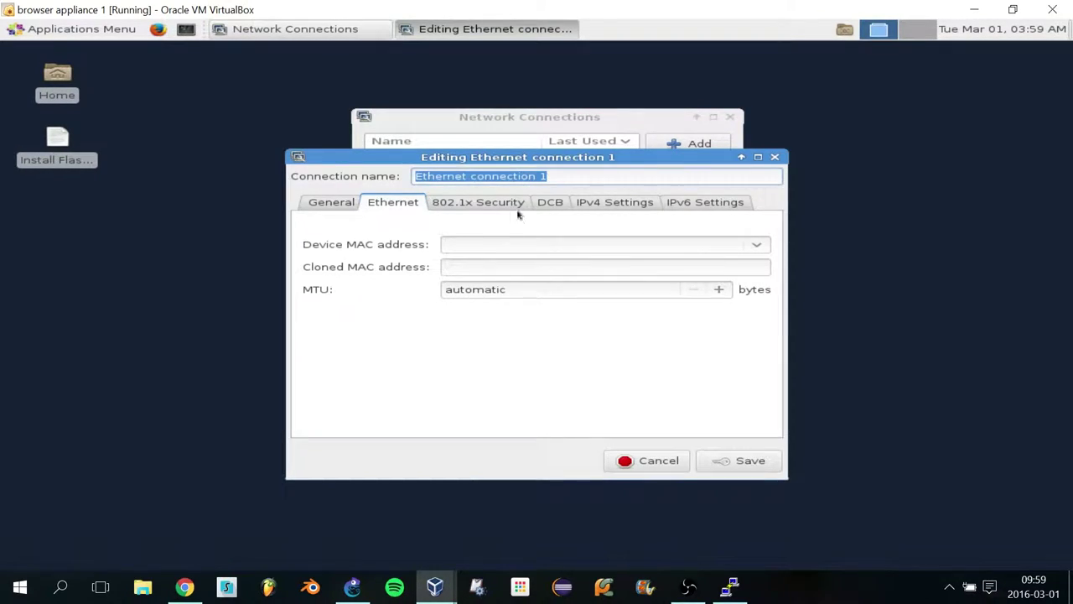
{"action": "left_click", "coordinate": [610, 205]}
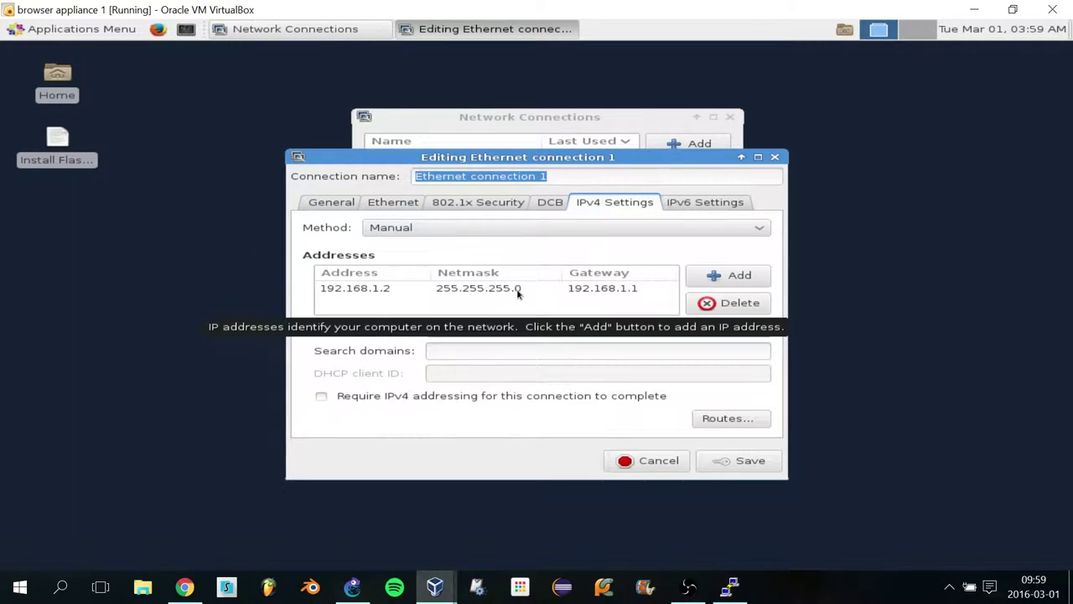
{"action": "left_click", "coordinate": [466, 294]}
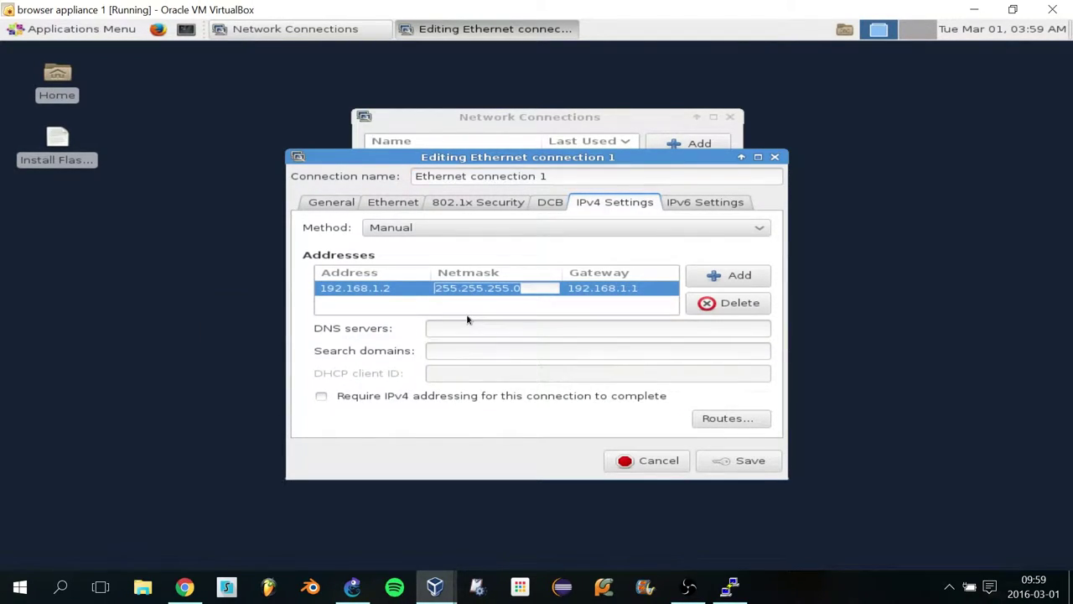
{"action": "left_click", "coordinate": [411, 311]}
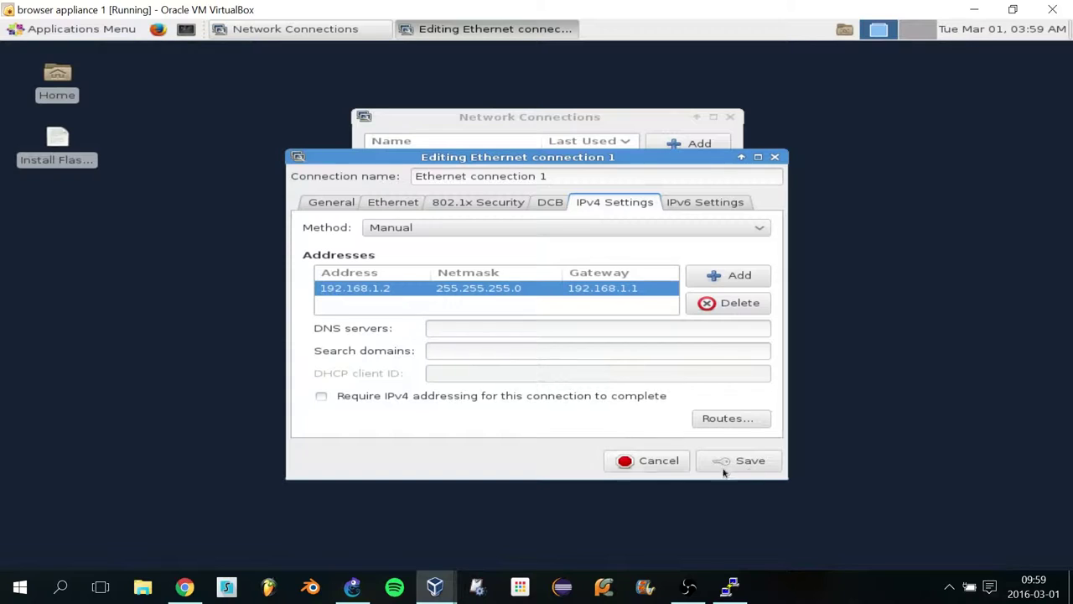
{"action": "left_click", "coordinate": [748, 469]}
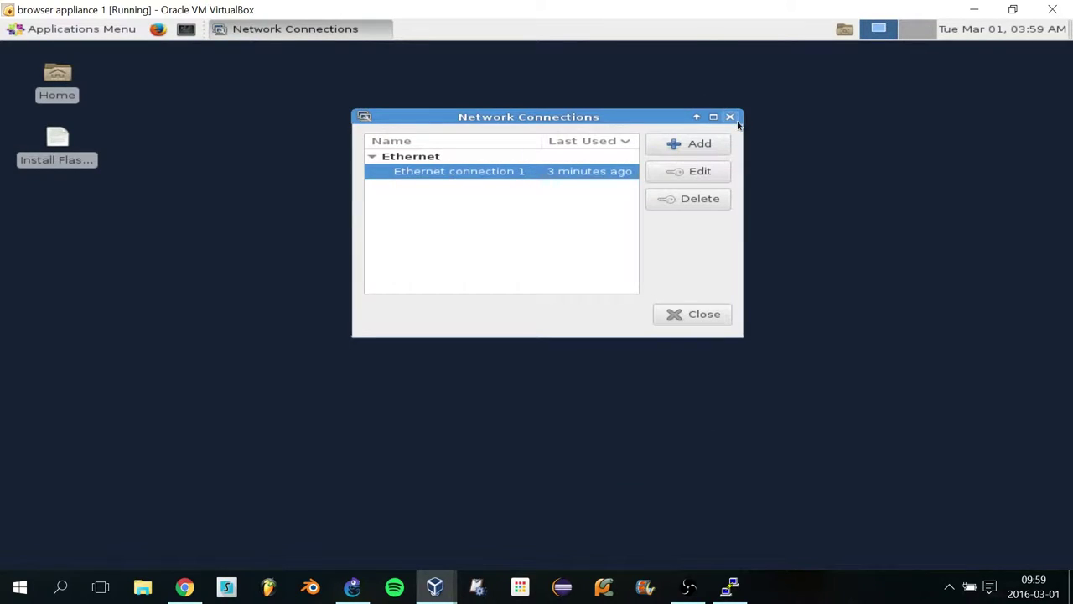
- Close Network Connections and run ifconfig in a new terminal
{"action": "left_click", "coordinate": [730, 118]}
{"action": "left_click", "coordinate": [187, 31]}
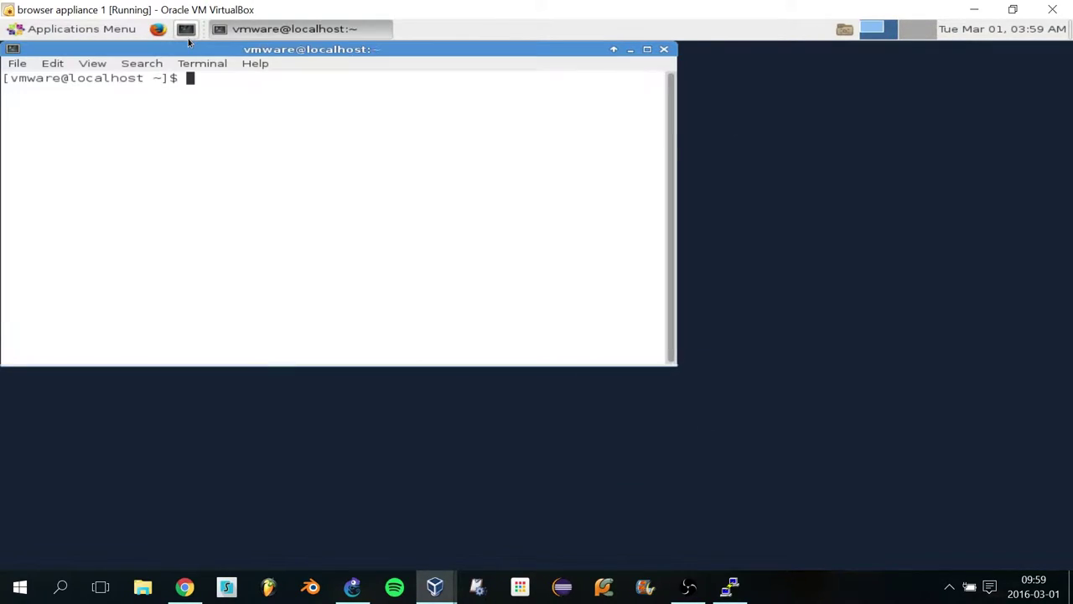
{"action": "type", "text": "ifconfig"}
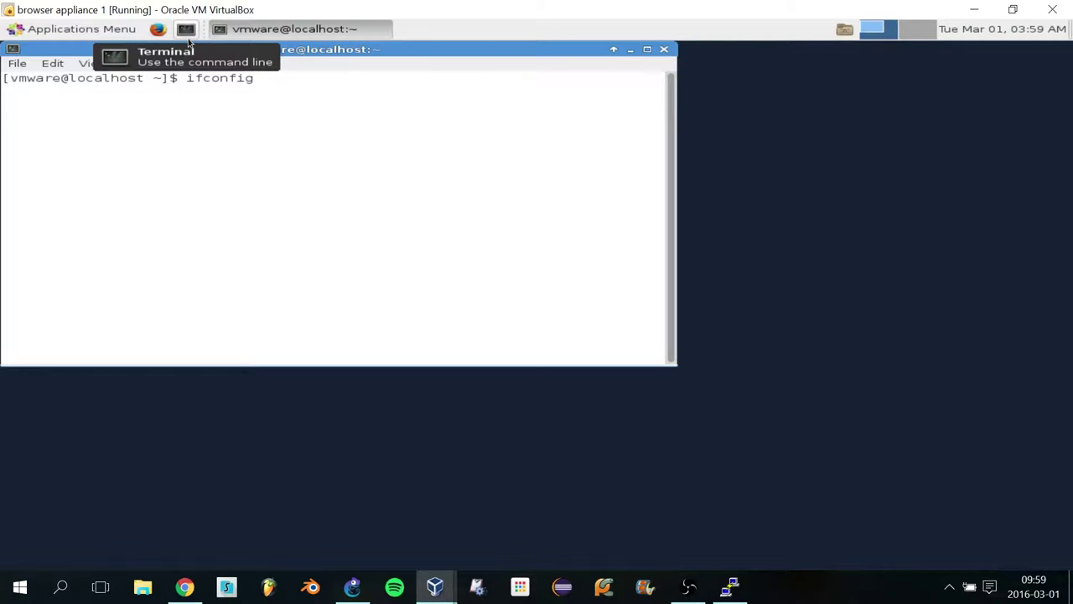
{"action": "key", "text": "Return"}
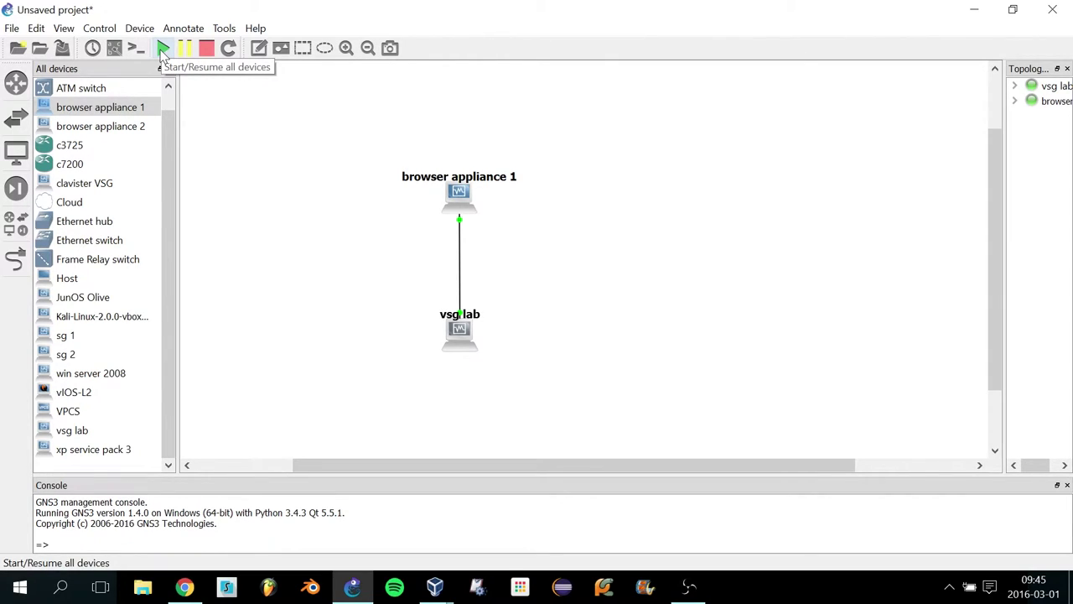
- Preview the browser appliance 1 and vsg lab windows from the VirtualBox taskbar thumbnails
{"action": "mouse_move", "coordinate": [444, 594]}
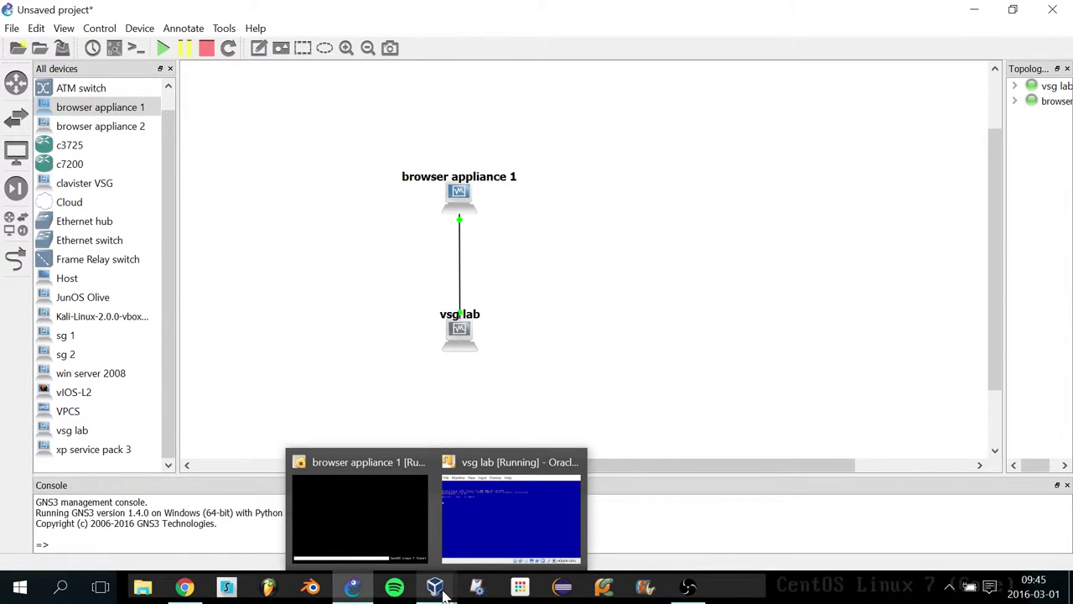
{"action": "mouse_move", "coordinate": [416, 520]}
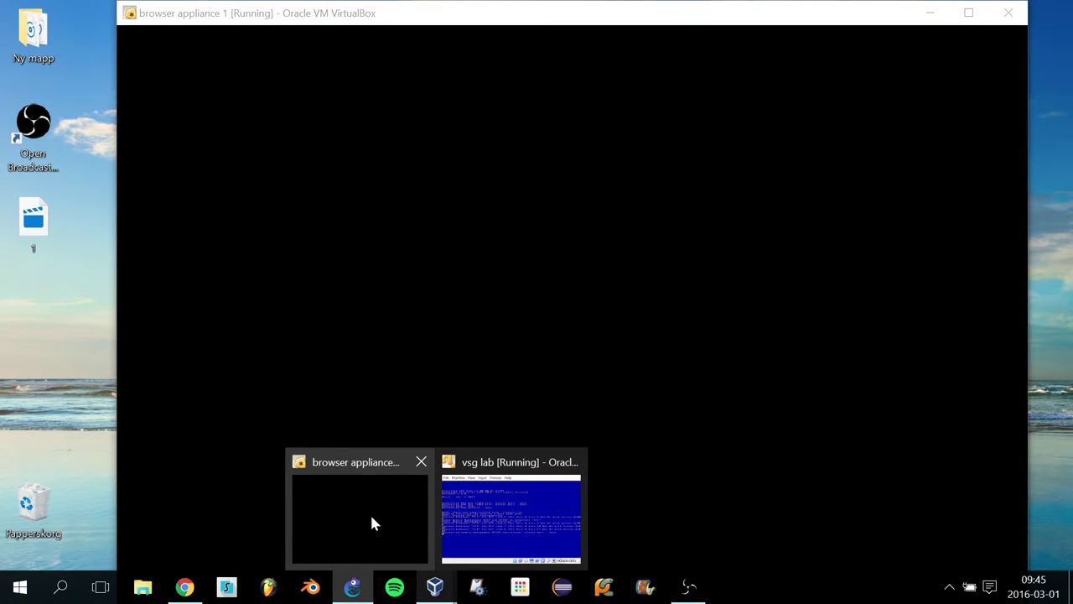
{"action": "mouse_move", "coordinate": [469, 512]}
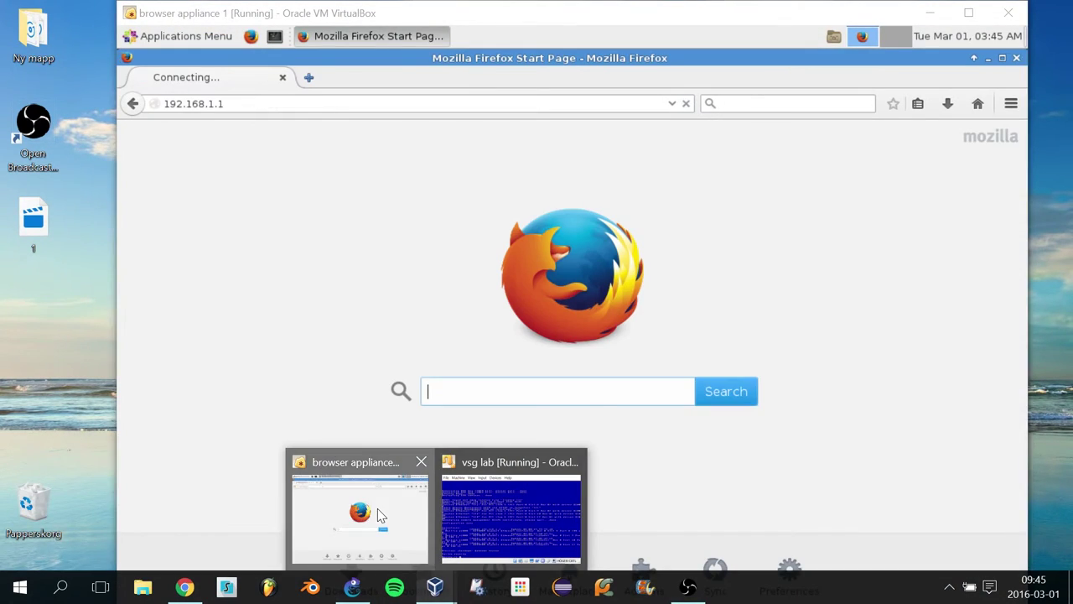
- Reload 192.168.1.1 in browser appliance 1's Firefox and log back into the Clavister web UI
{"action": "left_click", "coordinate": [377, 508]}
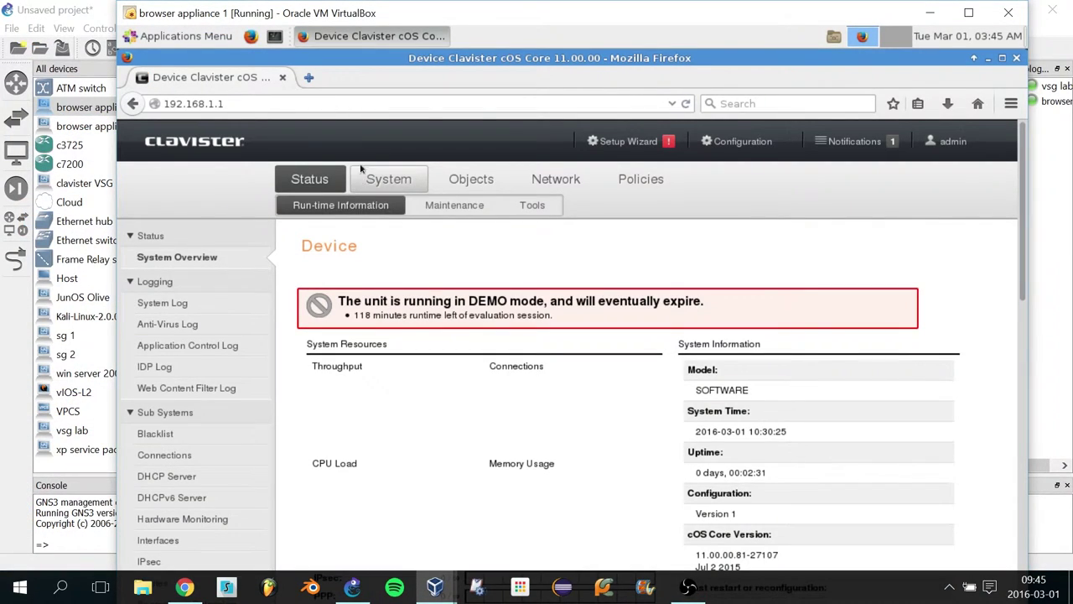
{"action": "left_click", "coordinate": [192, 104]}
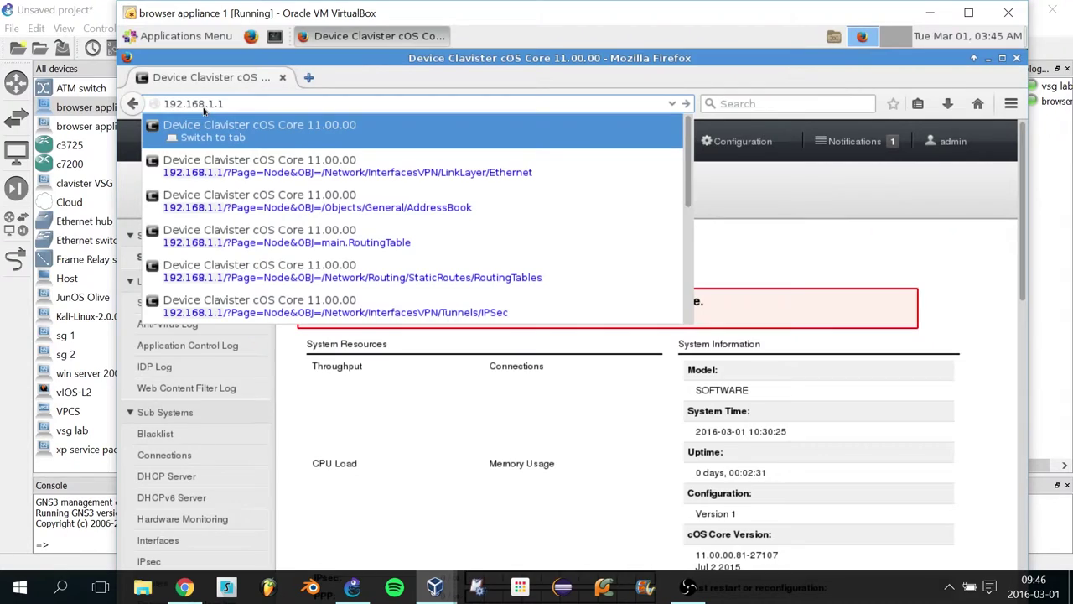
{"action": "left_click", "coordinate": [249, 104]}
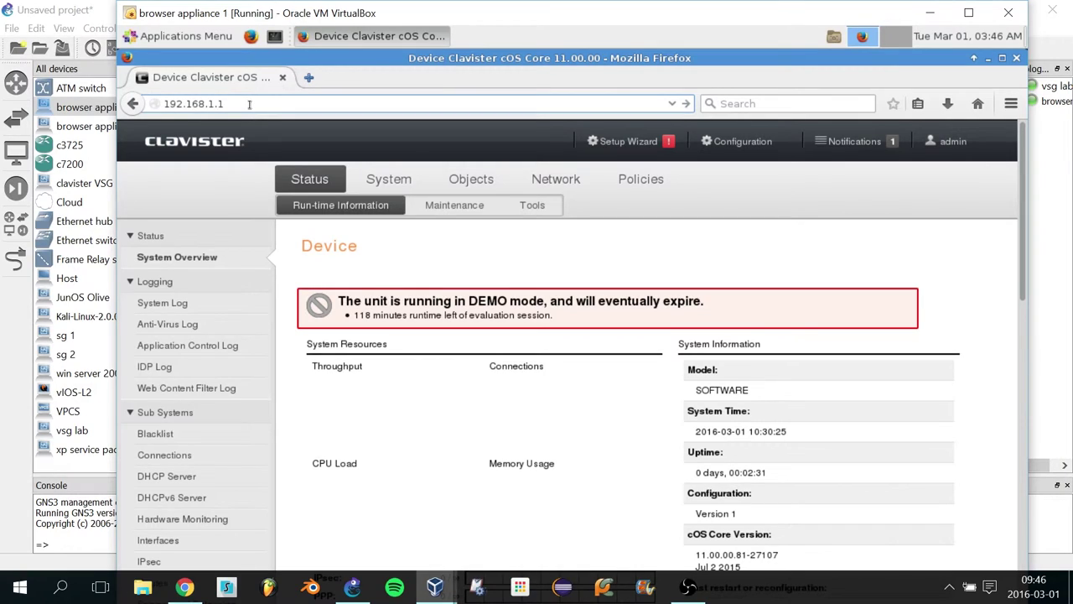
{"action": "key", "text": "Return"}
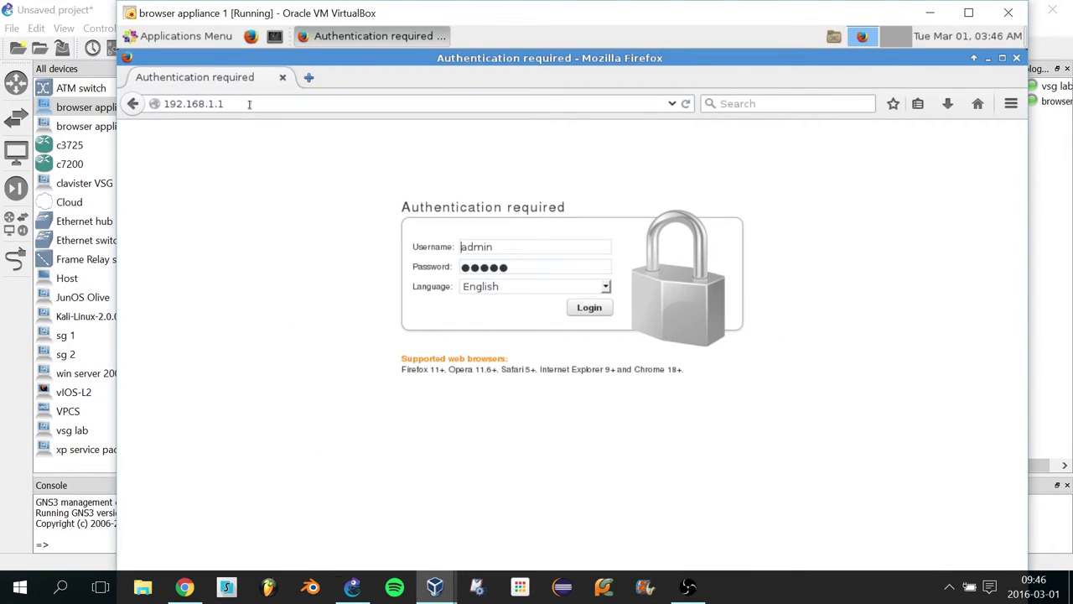
{"action": "left_click", "coordinate": [595, 310]}
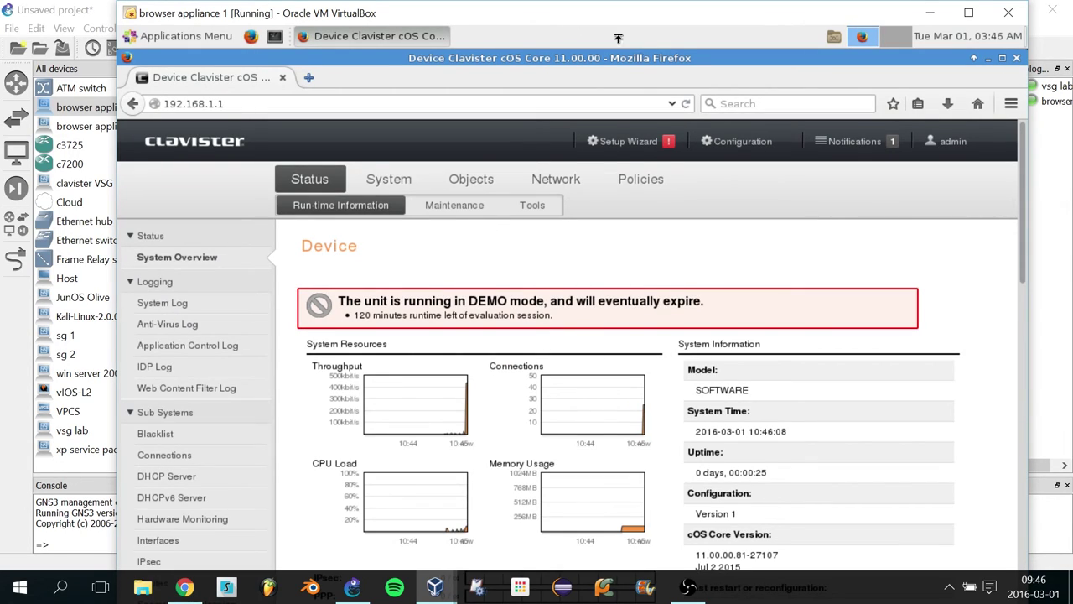